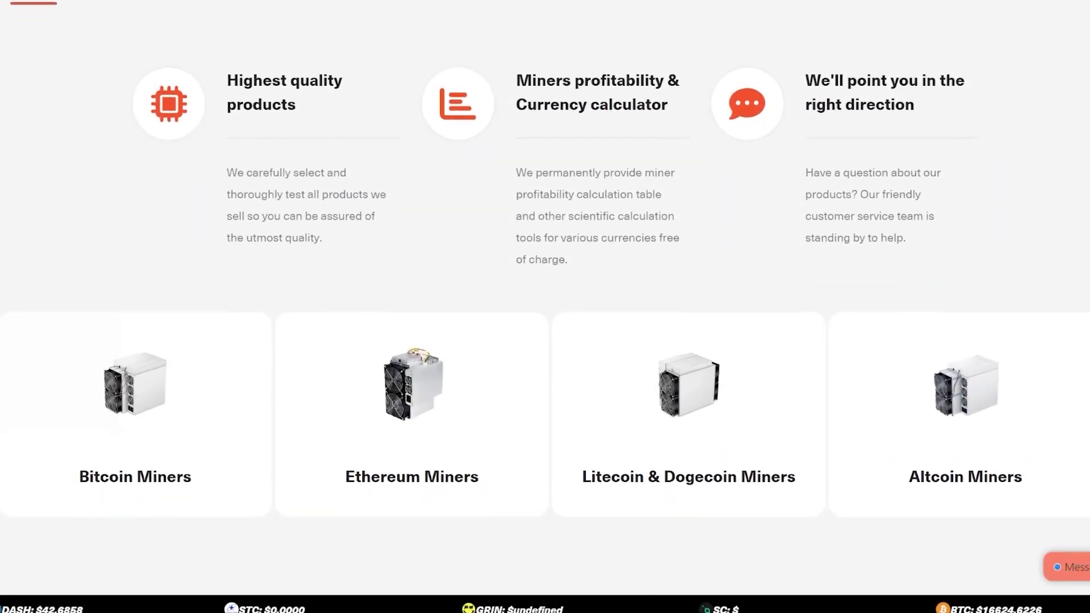
# Scroll down the BT-Miners page to the miner category section.
pyautogui.scroll(-2, 545, 307)
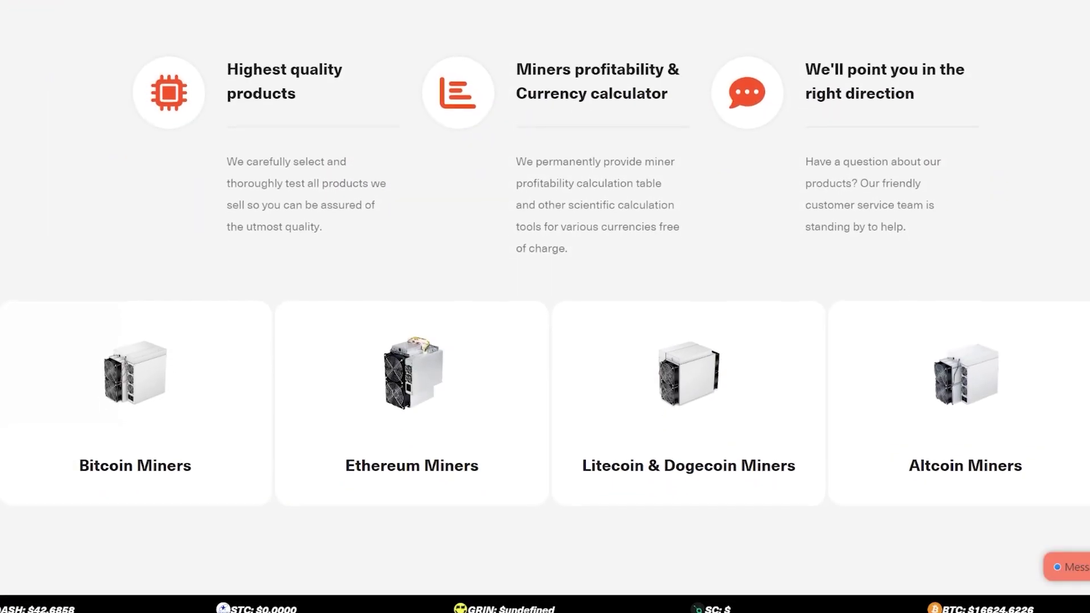
pyautogui.scroll(-2, 545, 306)
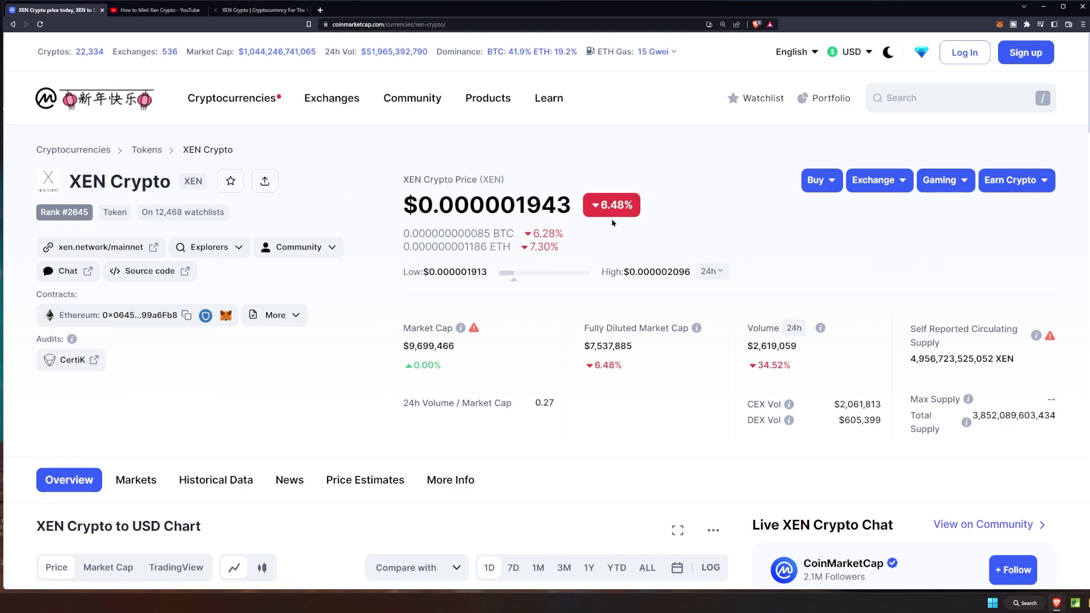
# Switch the XEN Crypto price chart to the 3M range, review it, and return to the top.
pyautogui.scroll(-5, 589, 246)
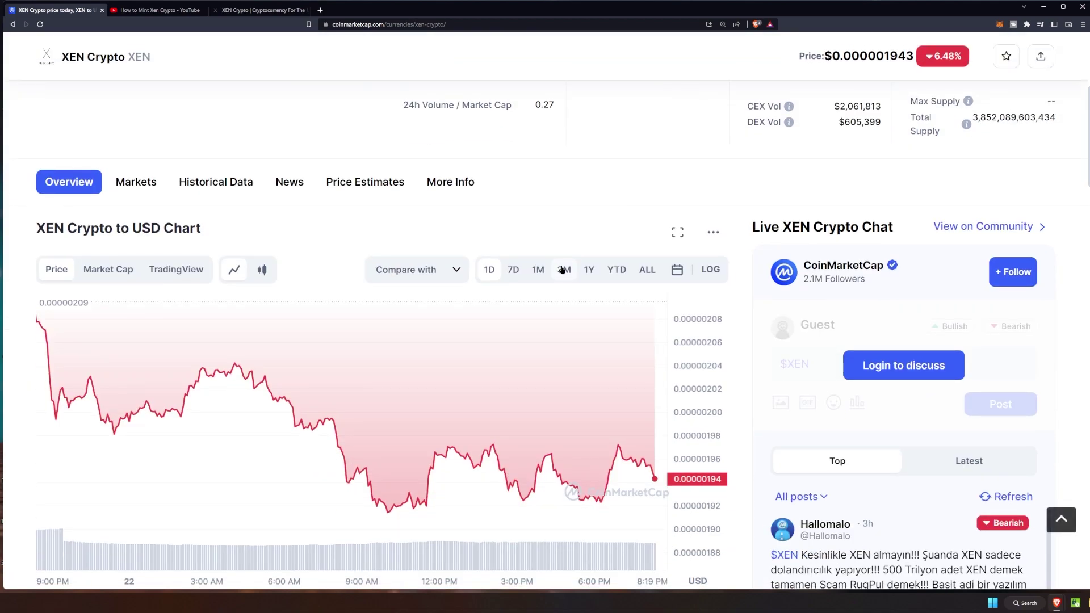
pyautogui.click(564, 270)
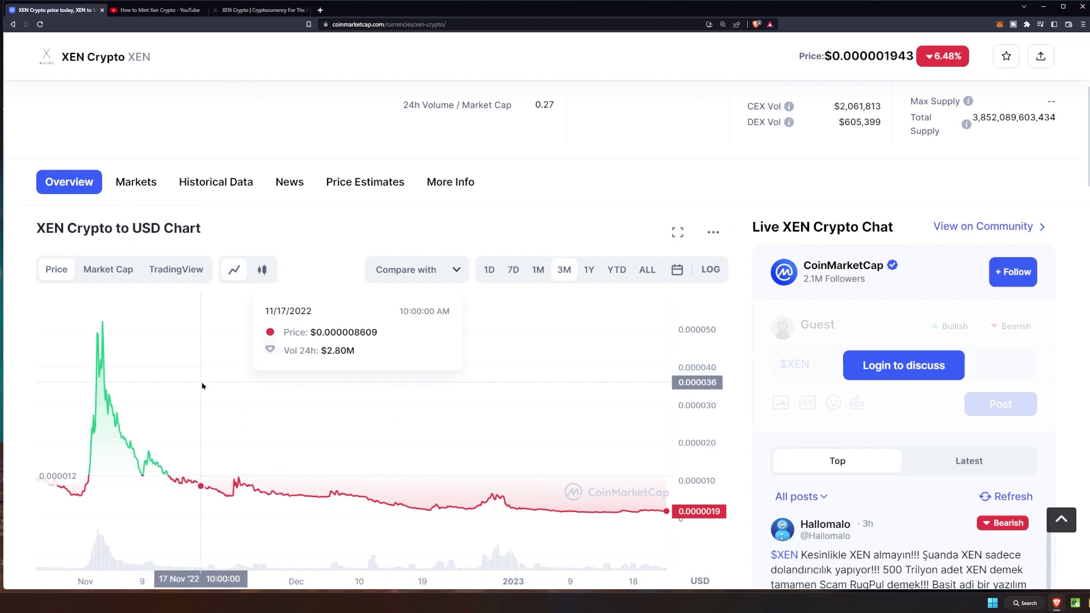
pyautogui.scroll(3, 532, 446)
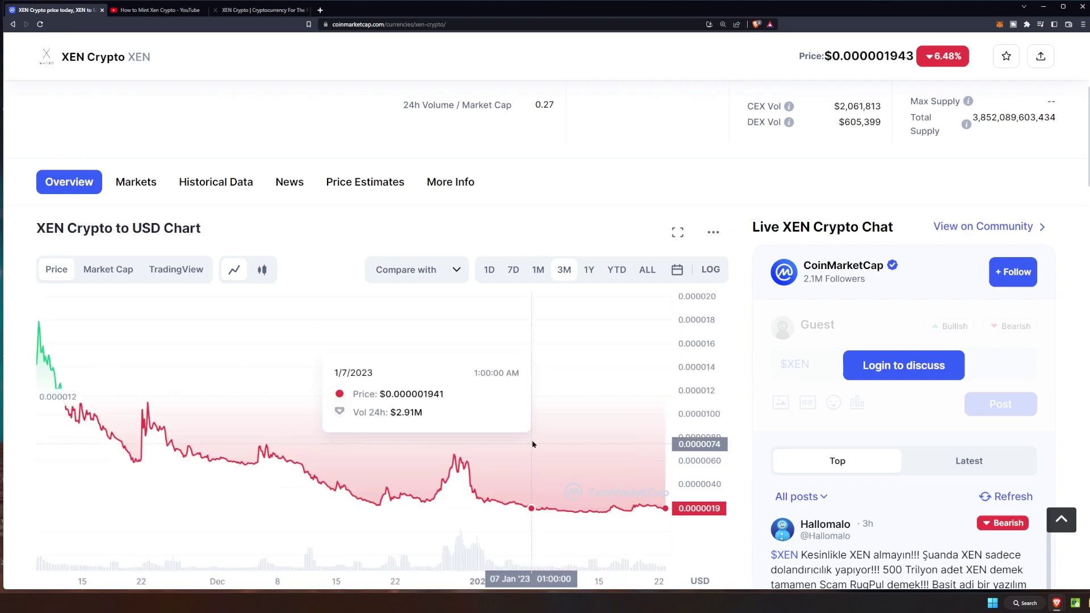
pyautogui.scroll(-3, 577, 390)
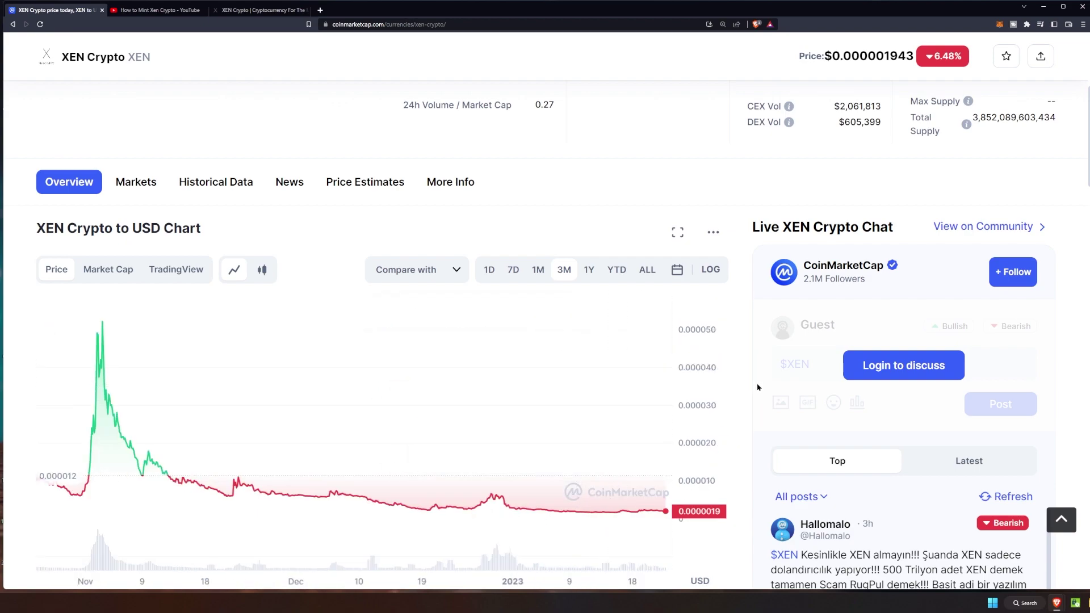
pyautogui.scroll(5, 757, 387)
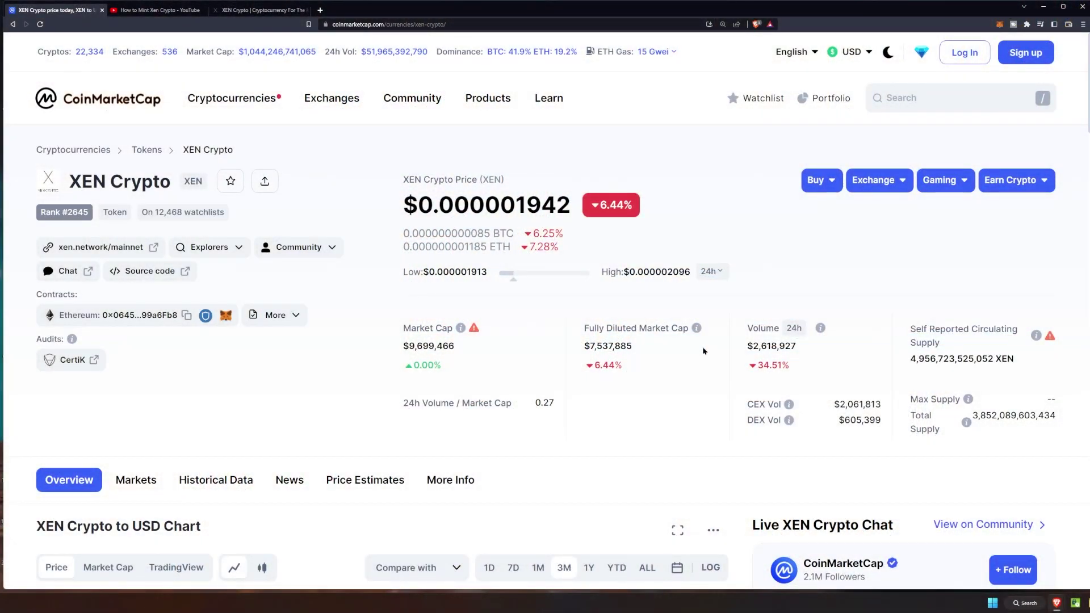
# Go to the How to Mint Xen Crypto video and check the MetaMask wallet balance.
pyautogui.click(159, 10)
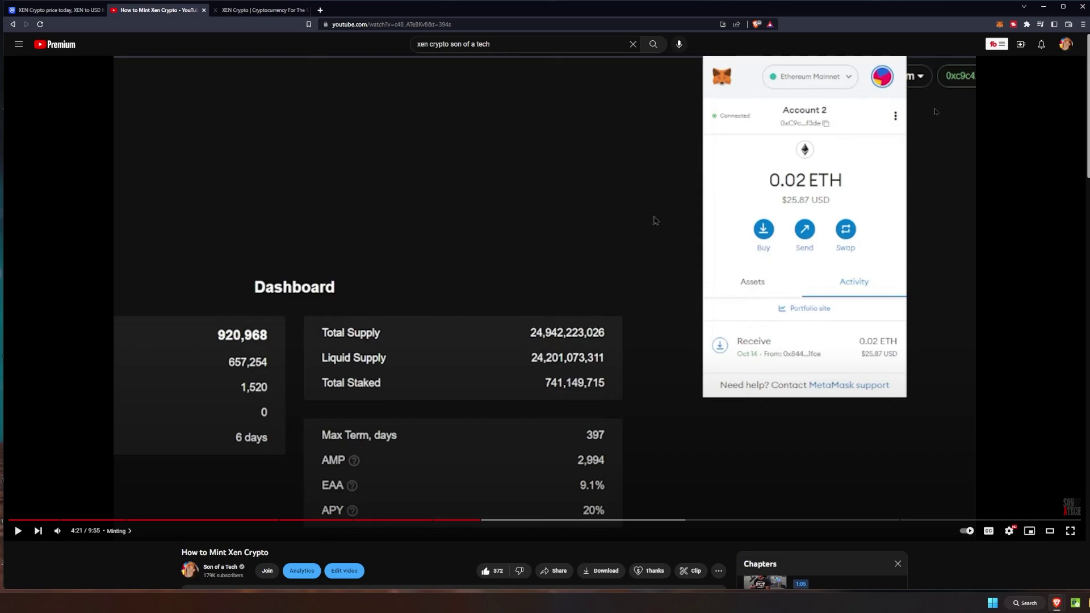
pyautogui.click(999, 25)
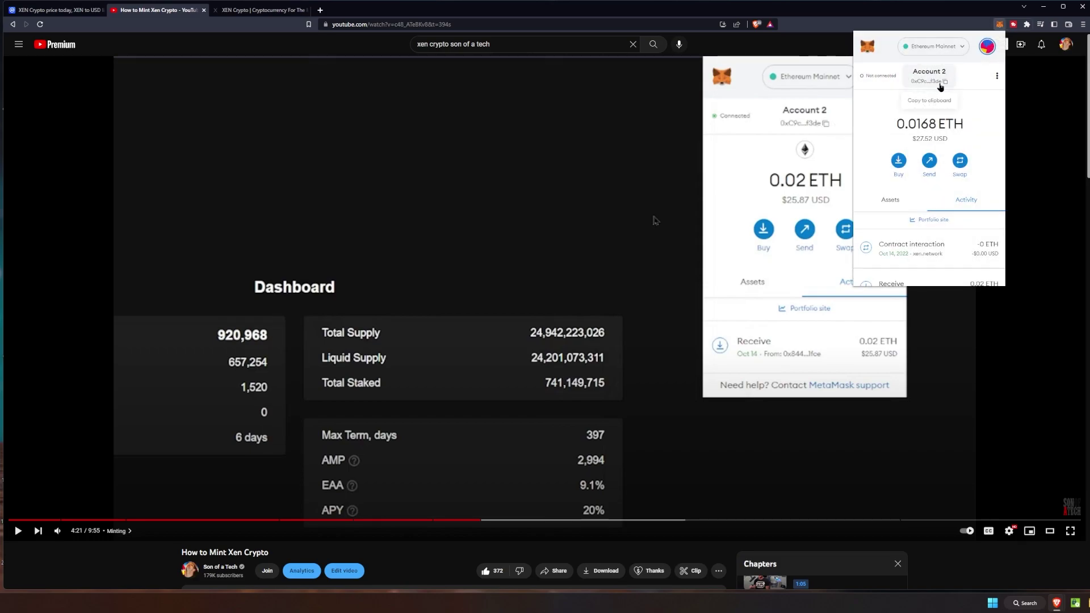
pyautogui.click(816, 20)
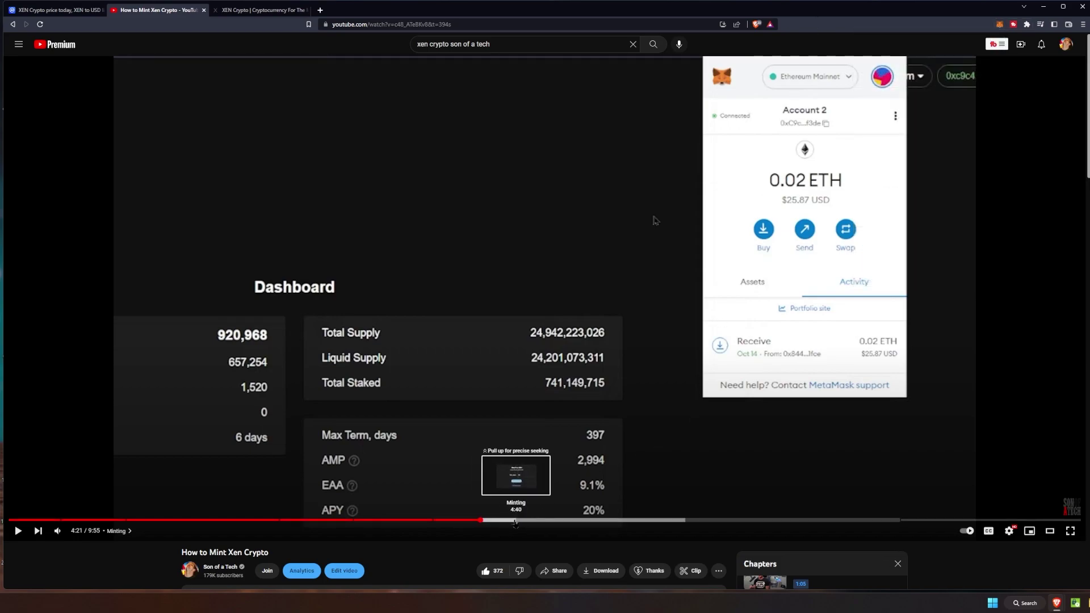
# Jump the tutorial to the 4:55 minting step, then switch to the xen.network site.
pyautogui.click(543, 520)
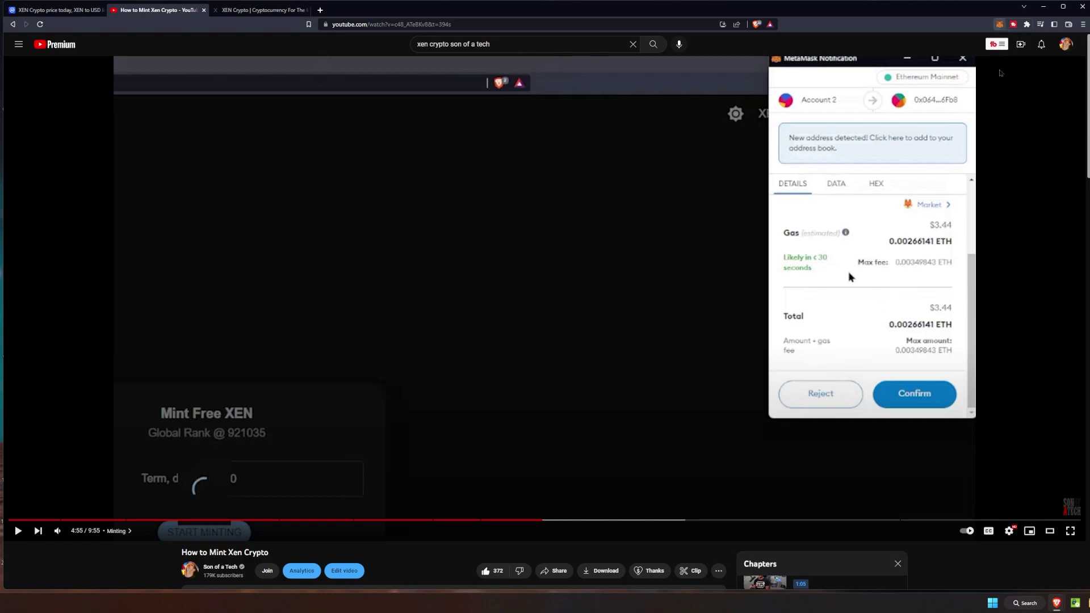
pyautogui.click(1000, 24)
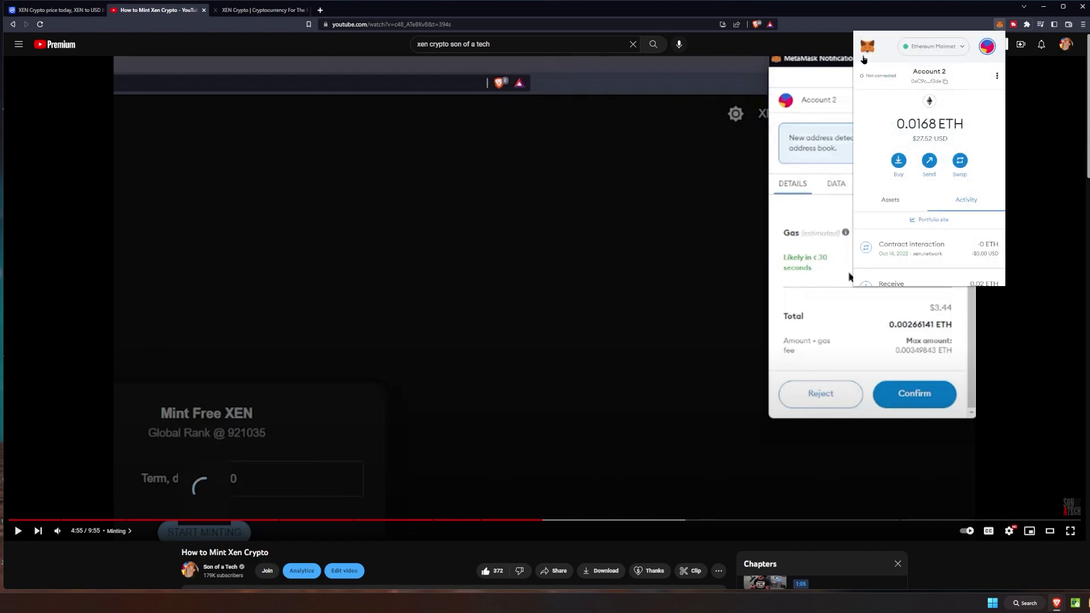
pyautogui.click(276, 12)
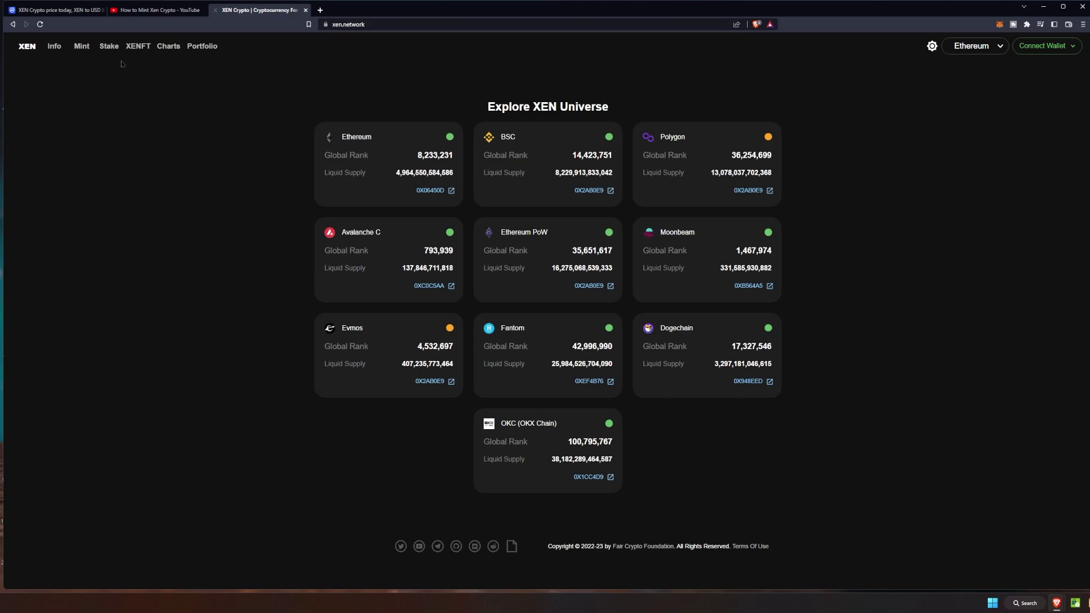
# Open the XEN Mint page showing the 100-day term with 7,448,135 estimated XEN.
pyautogui.click(82, 46)
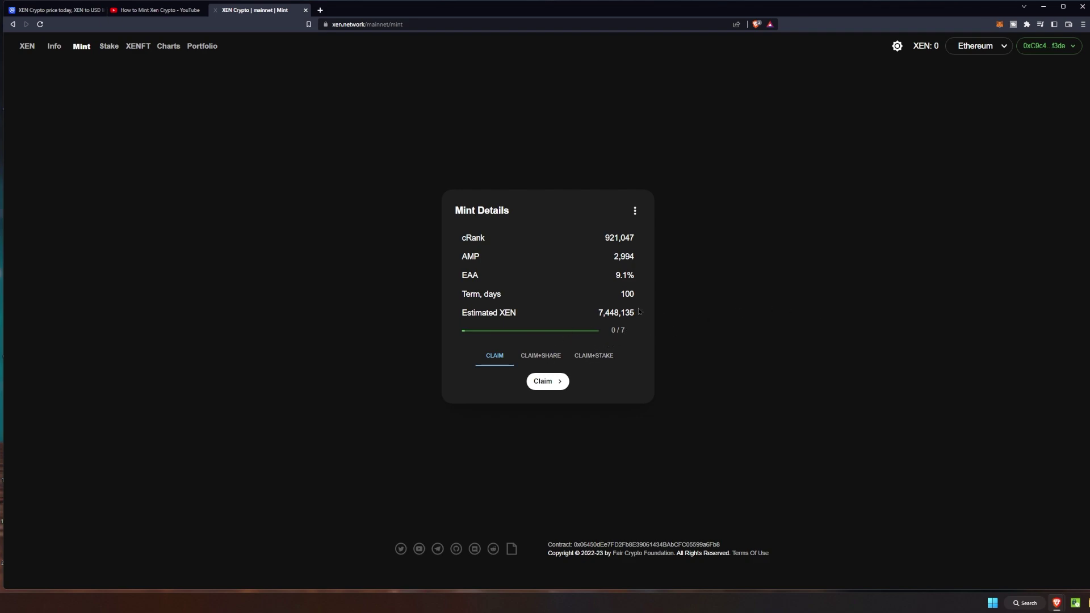
pyautogui.click(635, 211)
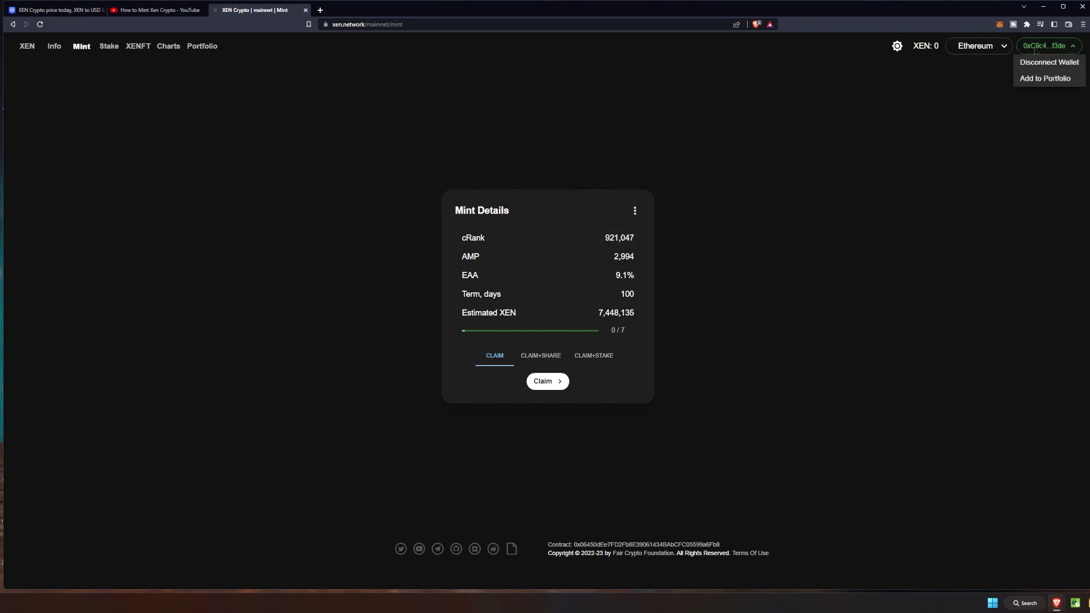
pyautogui.click(883, 113)
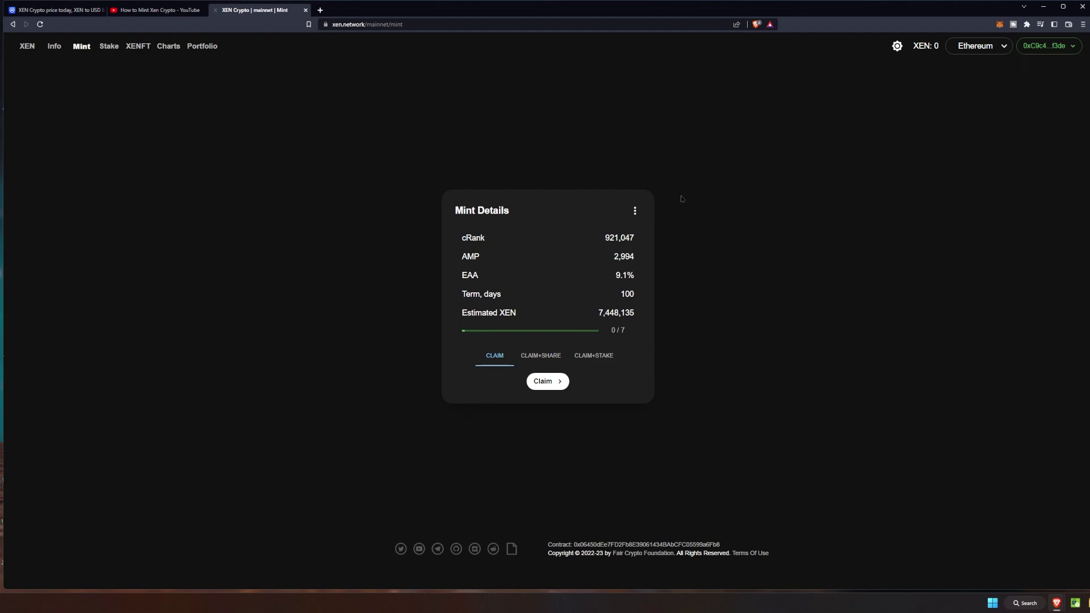
# Add the XEN token to the MetaMask wallet from the mint card's options menu.
pyautogui.click(635, 211)
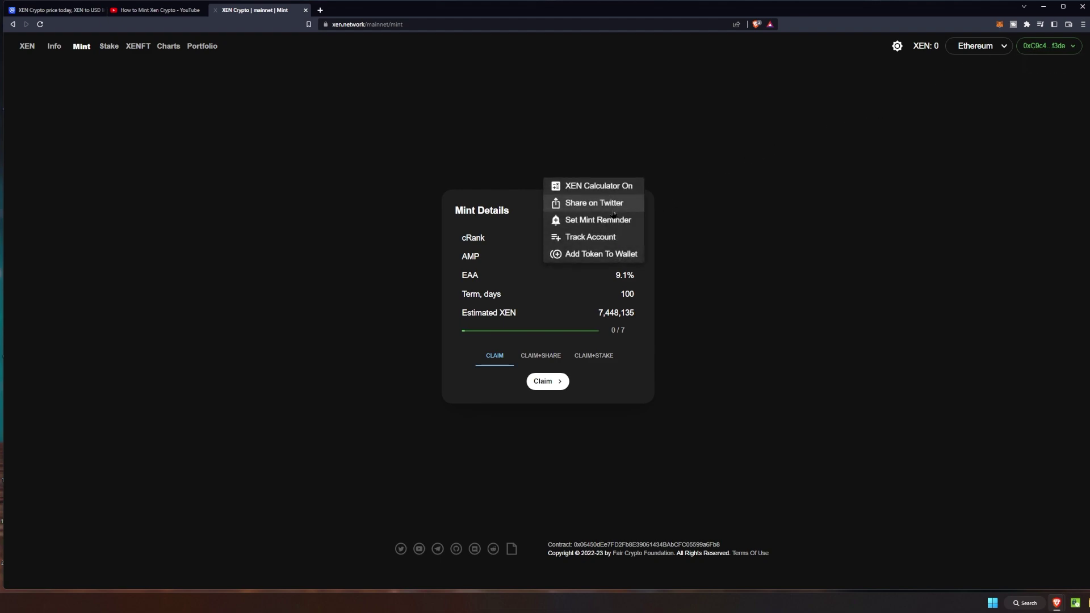
pyautogui.click(594, 254)
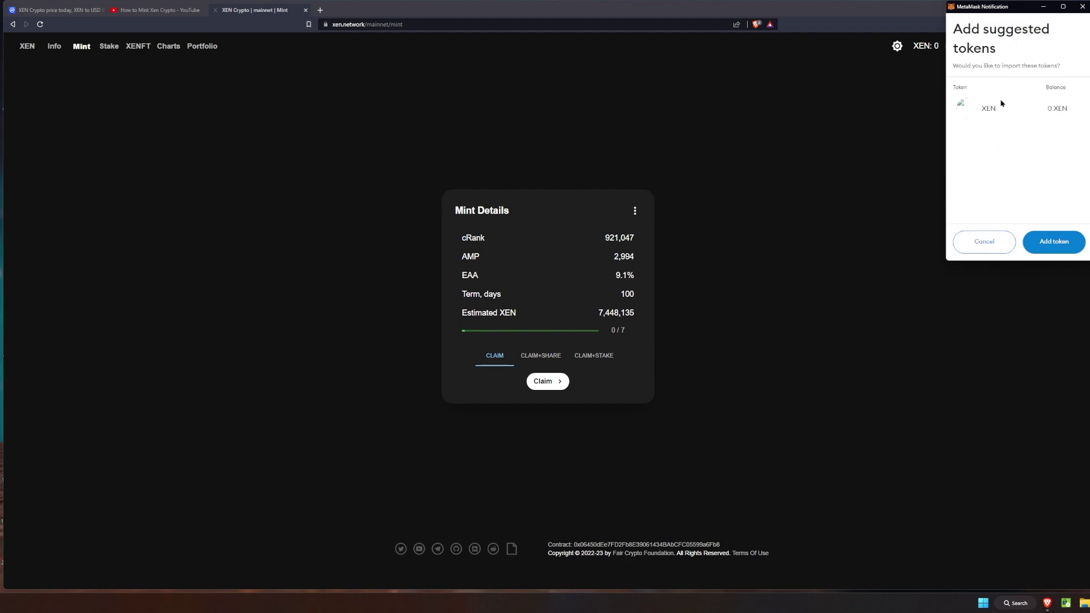
pyautogui.click(1055, 242)
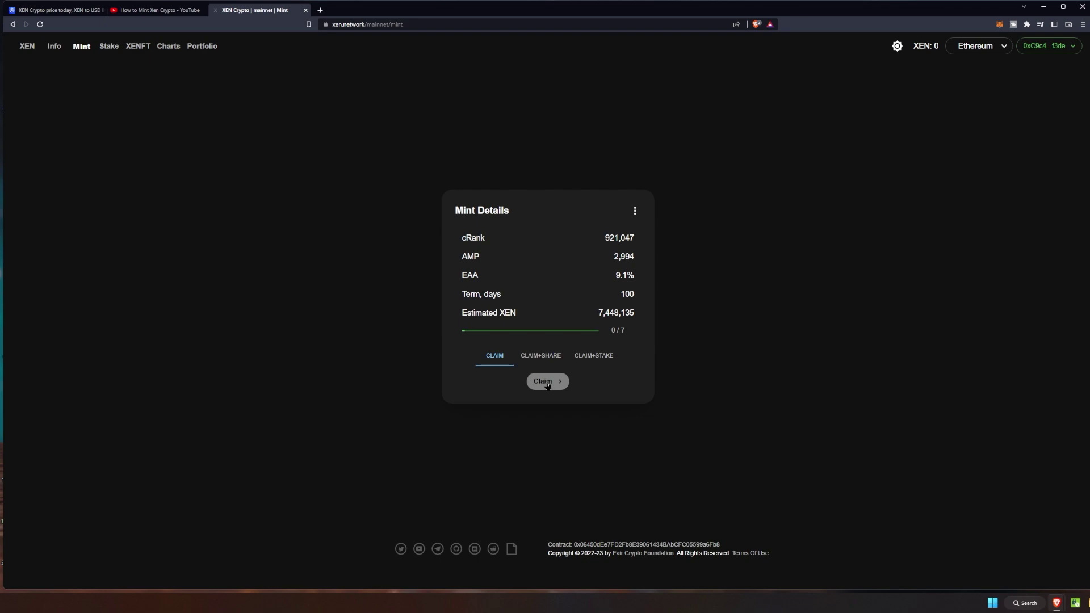
# Claim the 7,448,135 XEN mint, signing the request and confirming the 0.00157753 ETH transaction.
pyautogui.click(553, 356)
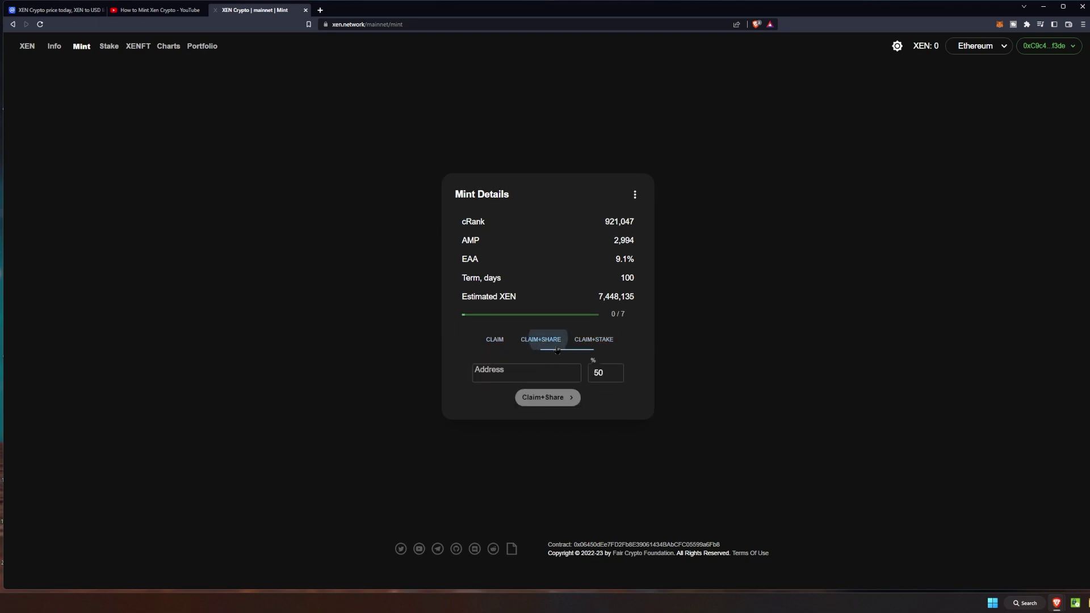
pyautogui.click(494, 342)
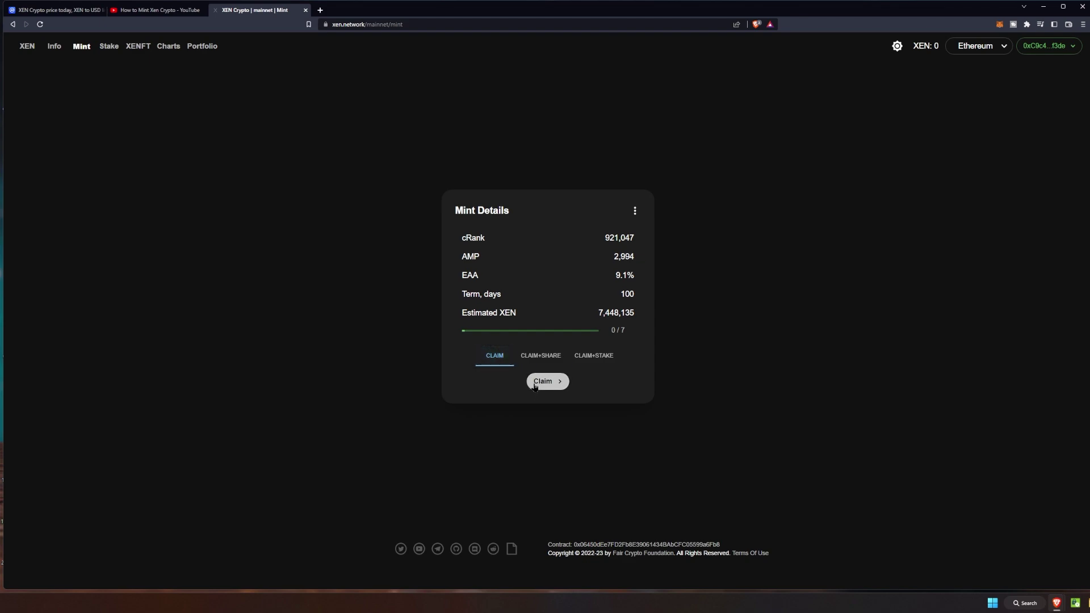
pyautogui.click(543, 382)
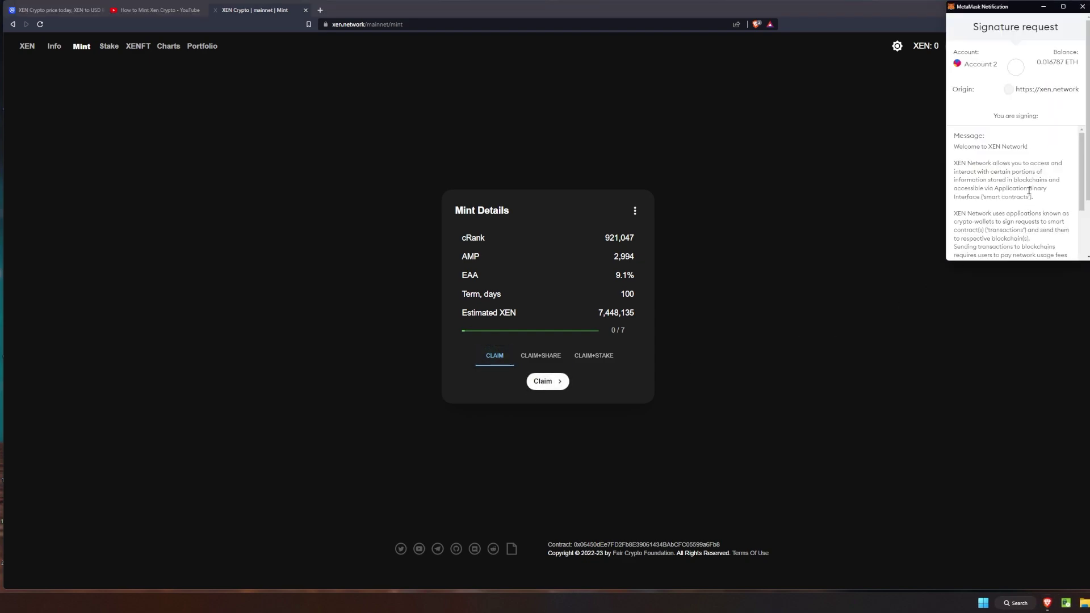
pyautogui.scroll(-8, 1029, 191)
pyautogui.click(1043, 235)
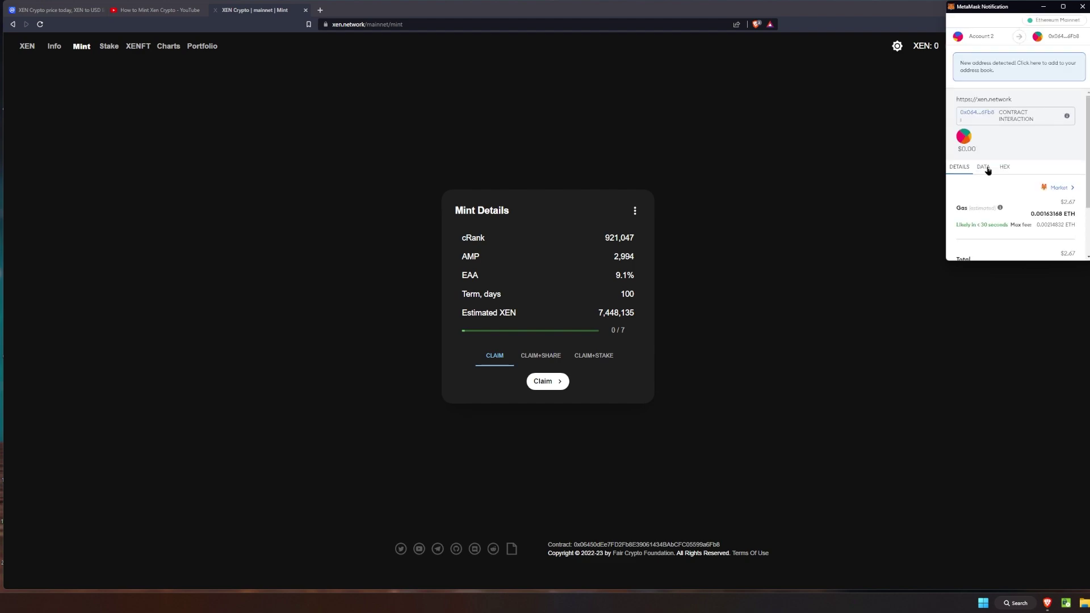
pyautogui.scroll(-3, 1004, 191)
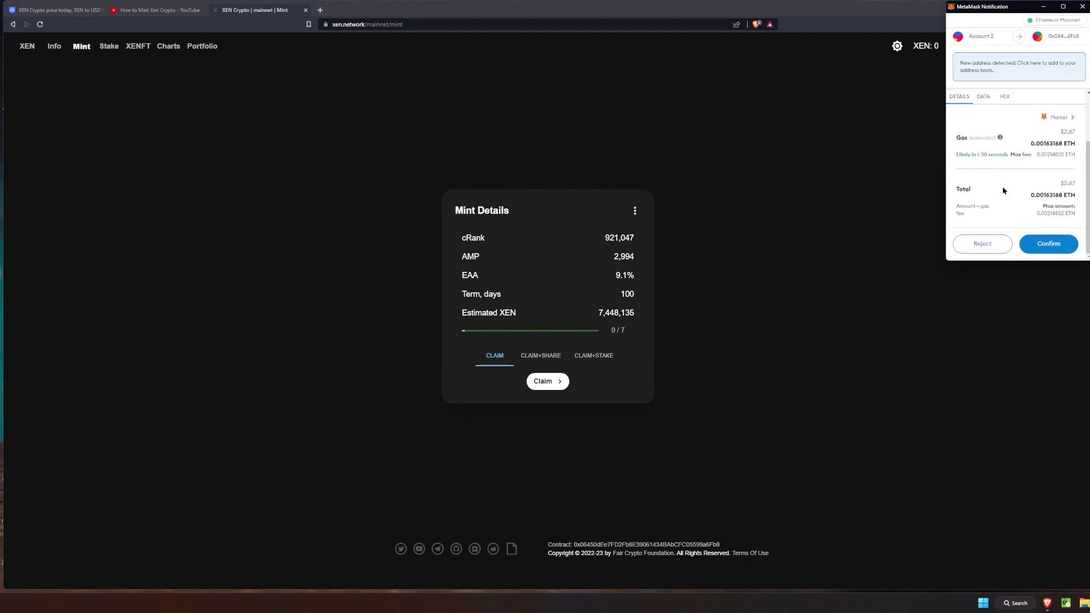
pyautogui.scroll(2, 1004, 190)
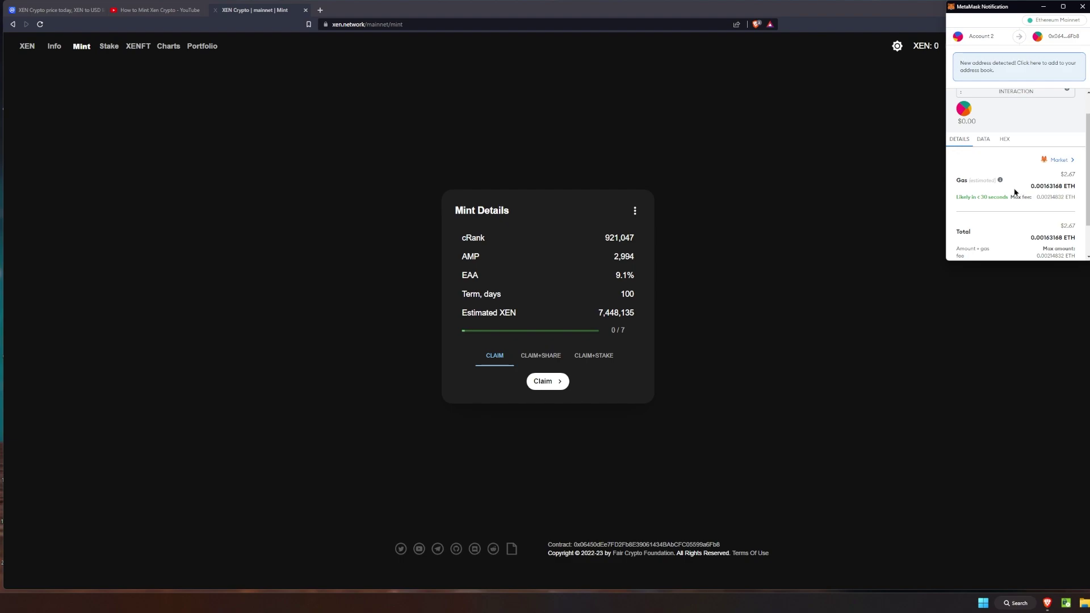
pyautogui.scroll(-2, 1016, 192)
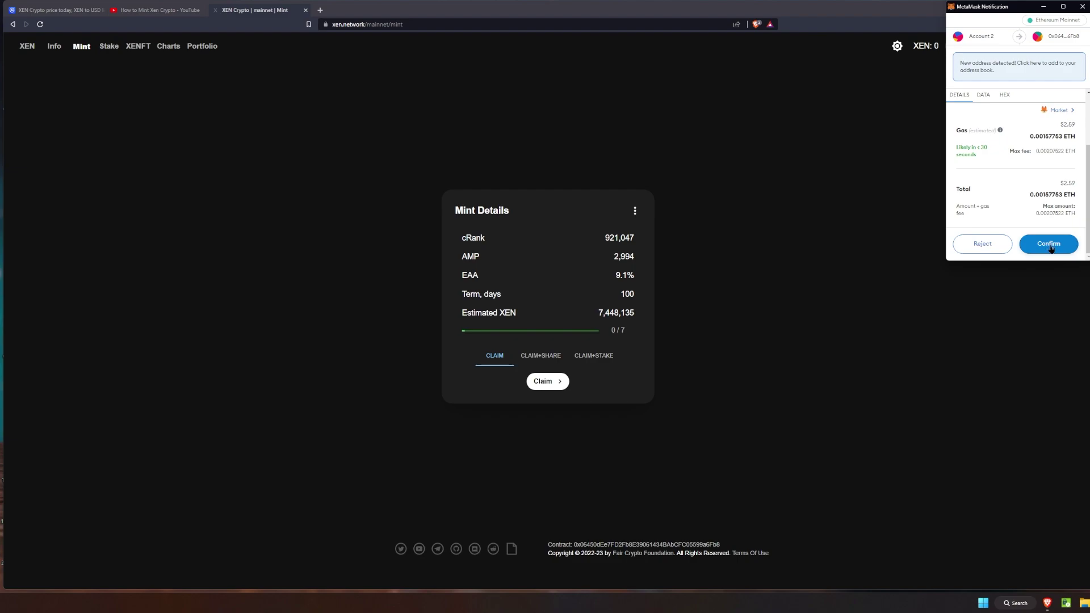
pyautogui.click(1050, 245)
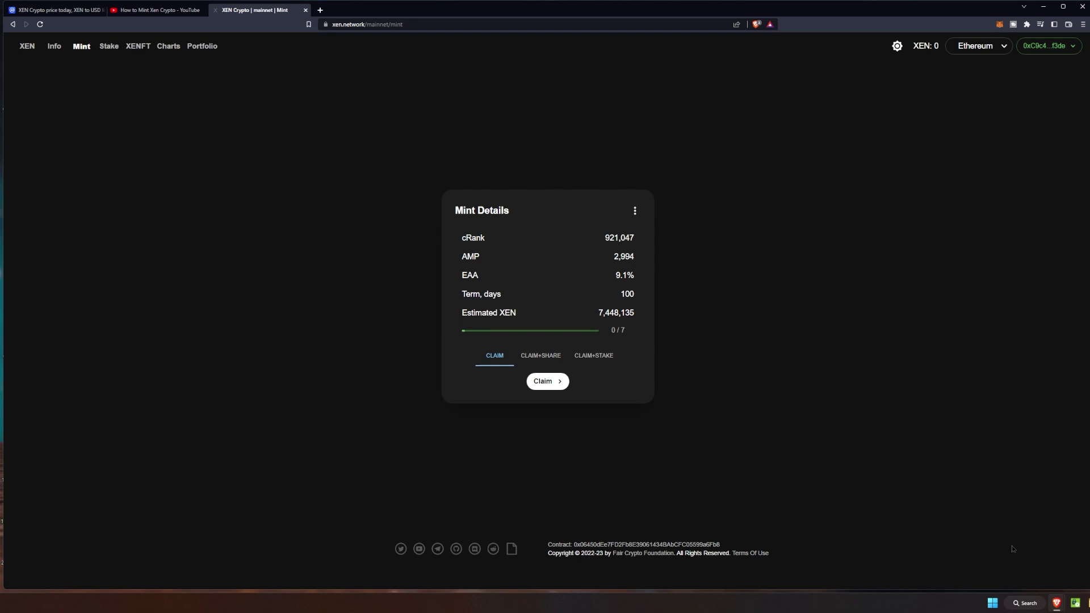
# Launch Windows Calculator from the system search and place it beside the mint card.
pyautogui.click(1027, 603)
pyautogui.write('file')
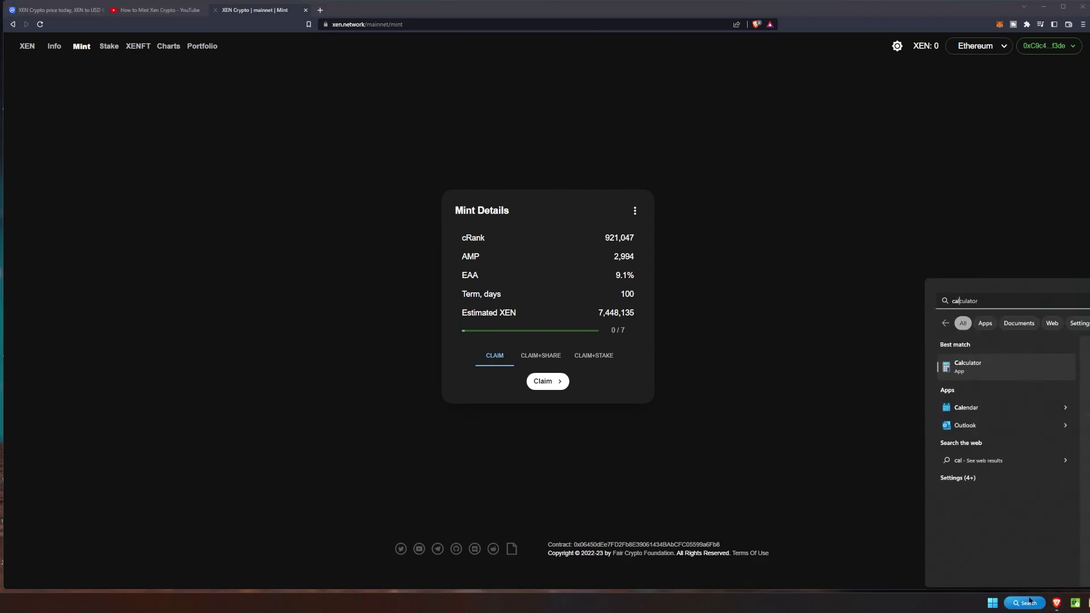
pyautogui.press('Return')
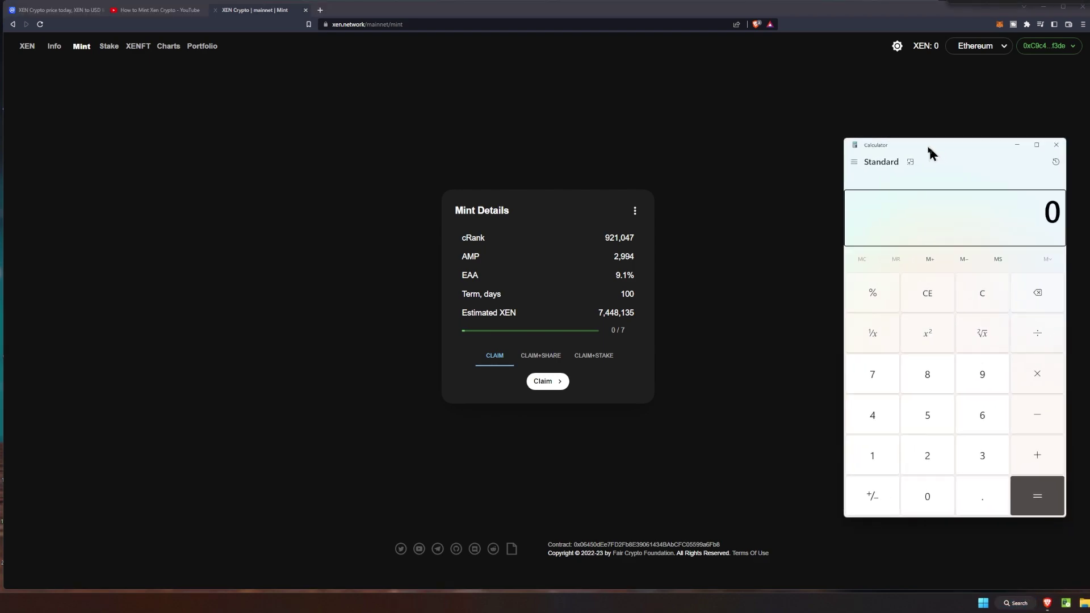
pyautogui.moveTo(928, 145); pyautogui.dragTo(874, 146)
# Add 3.44 + 2.59 to get 6.03, then move Calculator off-screen.
pyautogui.click(917, 457)
pyautogui.click(924, 489)
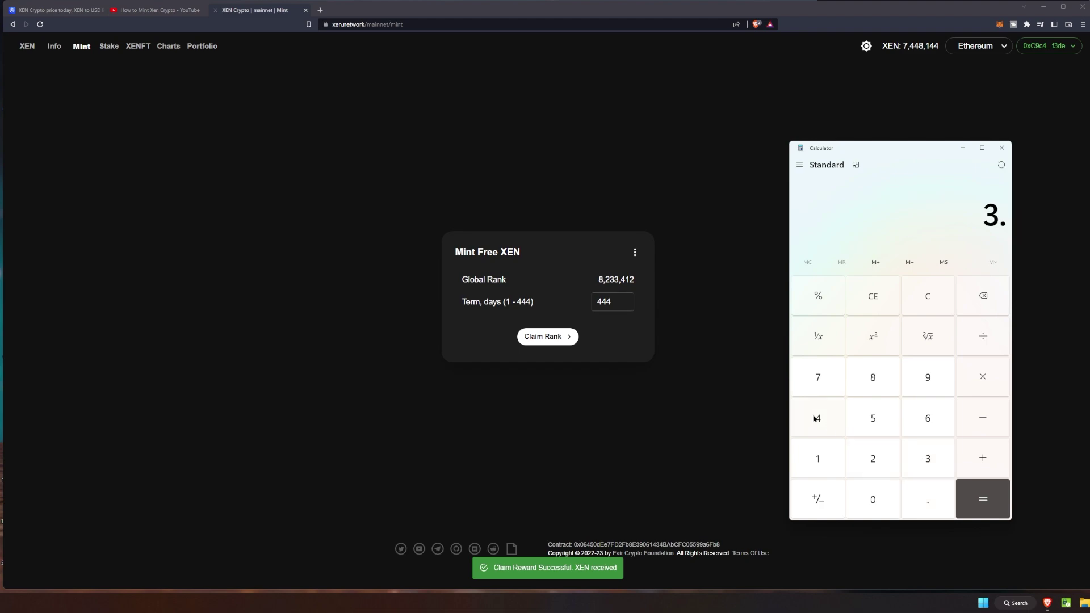
pyautogui.click(815, 419)
pyautogui.click(815, 419)
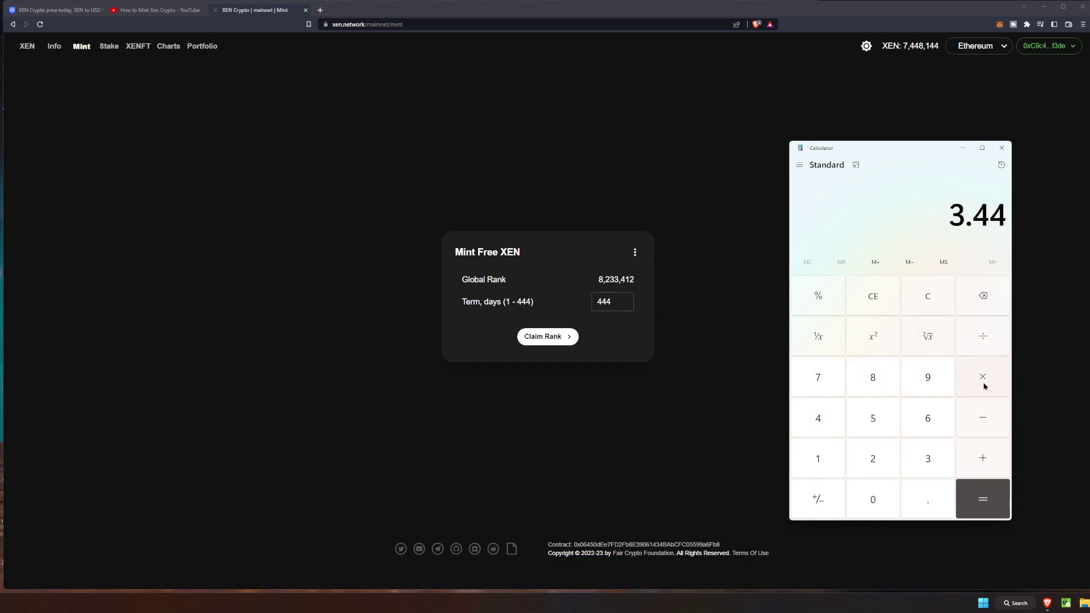
pyautogui.click(986, 456)
pyautogui.click(869, 464)
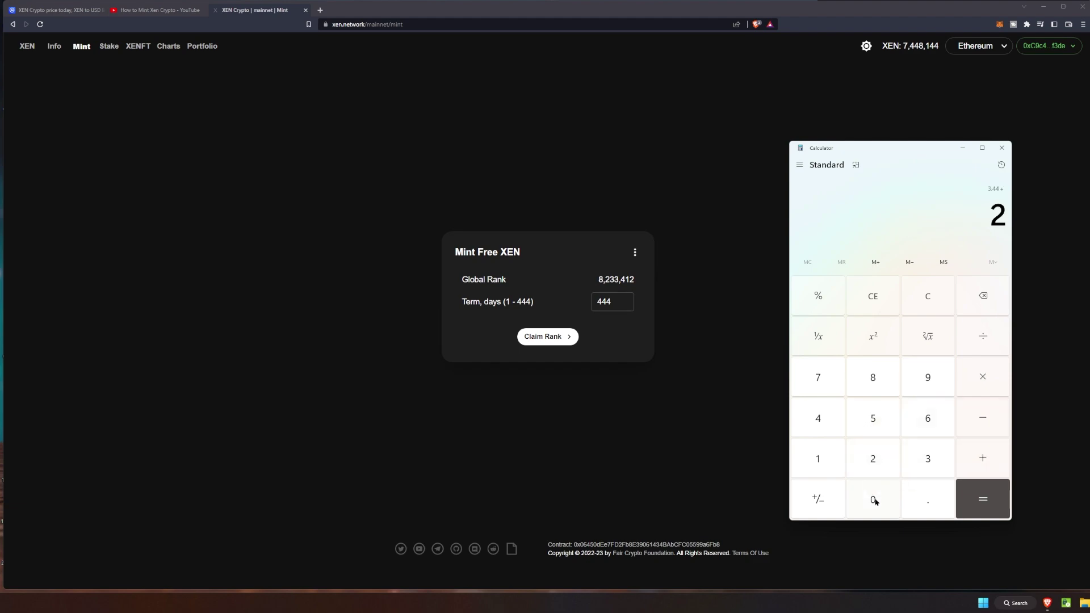
pyautogui.click(920, 506)
pyautogui.click(890, 439)
pyautogui.click(921, 384)
pyautogui.click(985, 498)
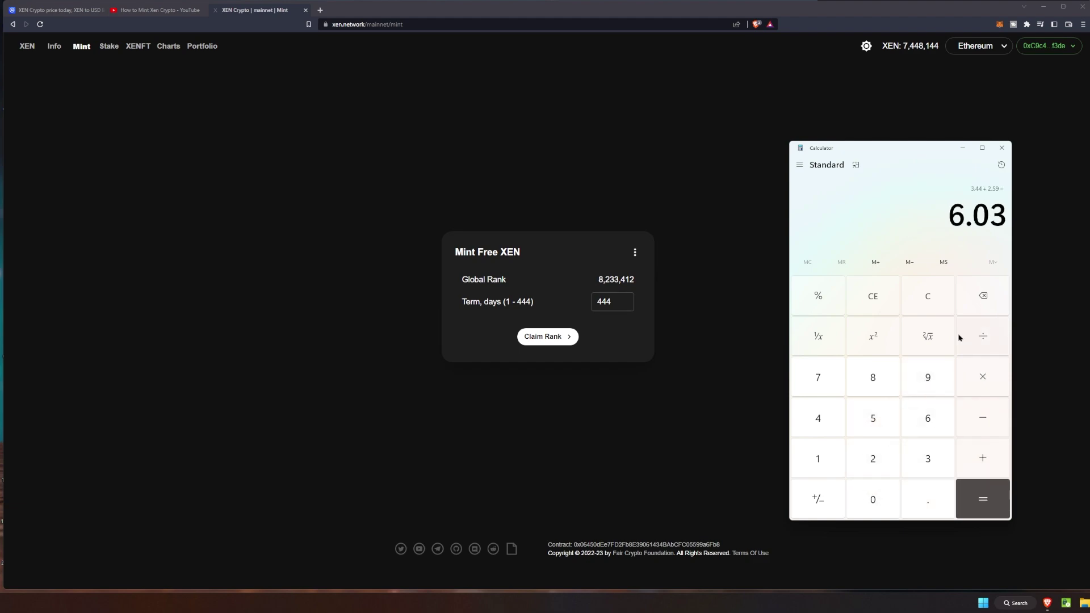
pyautogui.moveTo(907, 161); pyautogui.dragTo(1089, 187)
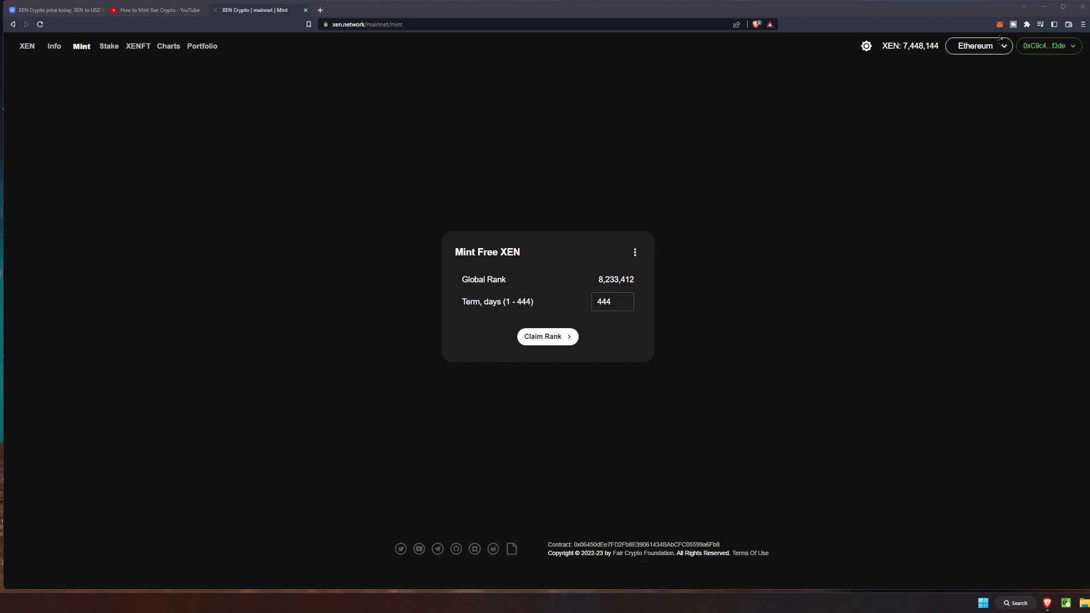
# Select the 7,448,144 XEN balance and view MetaMask assets: 0.0156 ETH and XEN worth $14.48.
pyautogui.click(905, 46)
pyautogui.moveTo(904, 46); pyautogui.dragTo(940, 50)
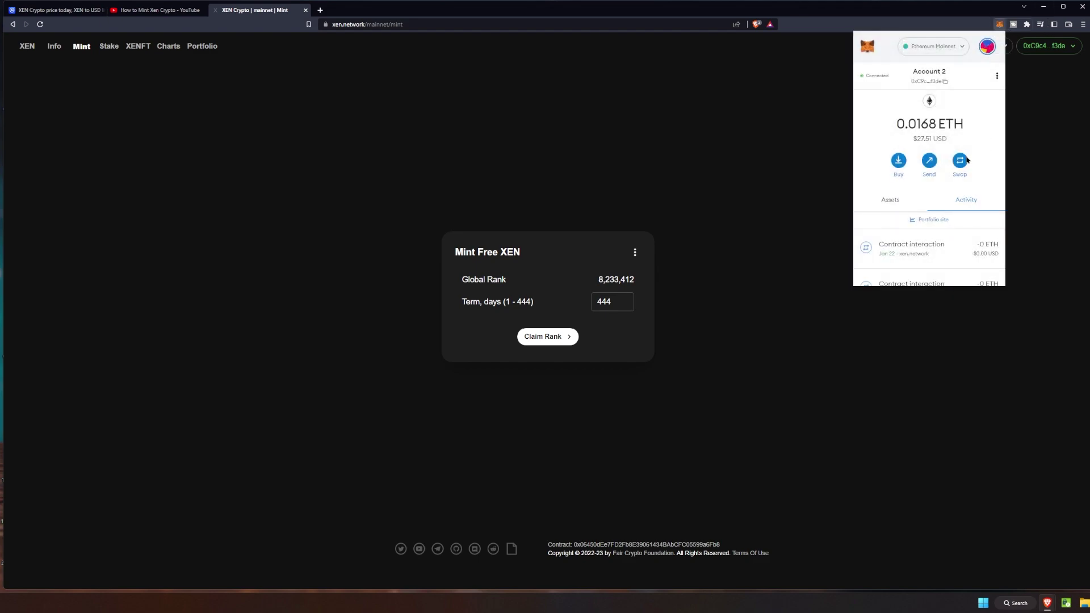
pyautogui.scroll(-2, 955, 159)
pyautogui.click(891, 117)
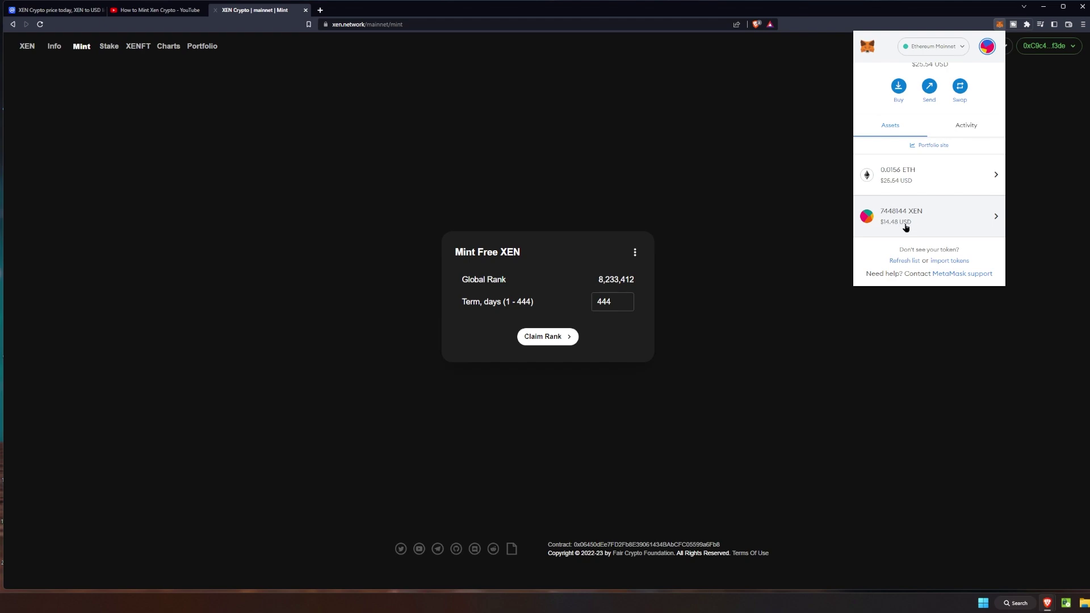
# Bring Calculator back, clear it, and compute 14.48 − 6.03 = 8.45.
pyautogui.press('XF86Calculator')
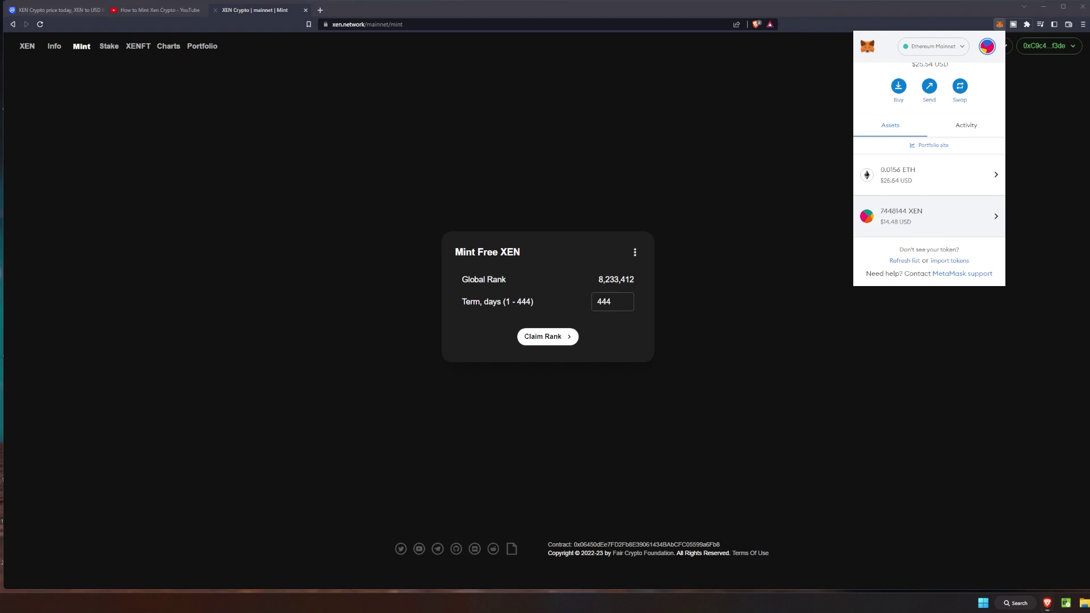
pyautogui.moveTo(875, 153); pyautogui.dragTo(642, 124)
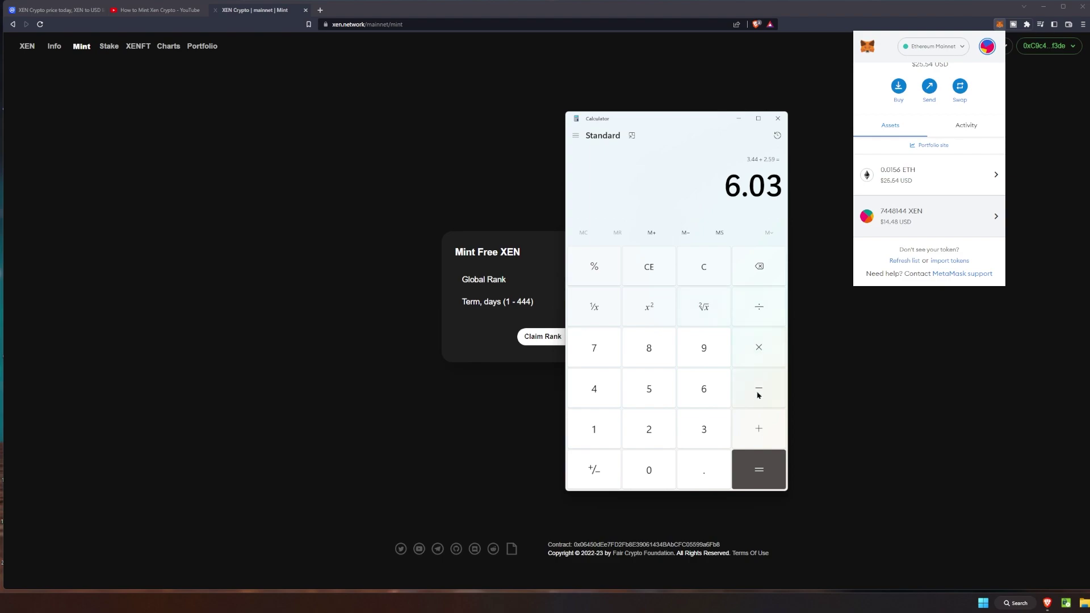
pyautogui.click(702, 272)
pyautogui.write('14.48')
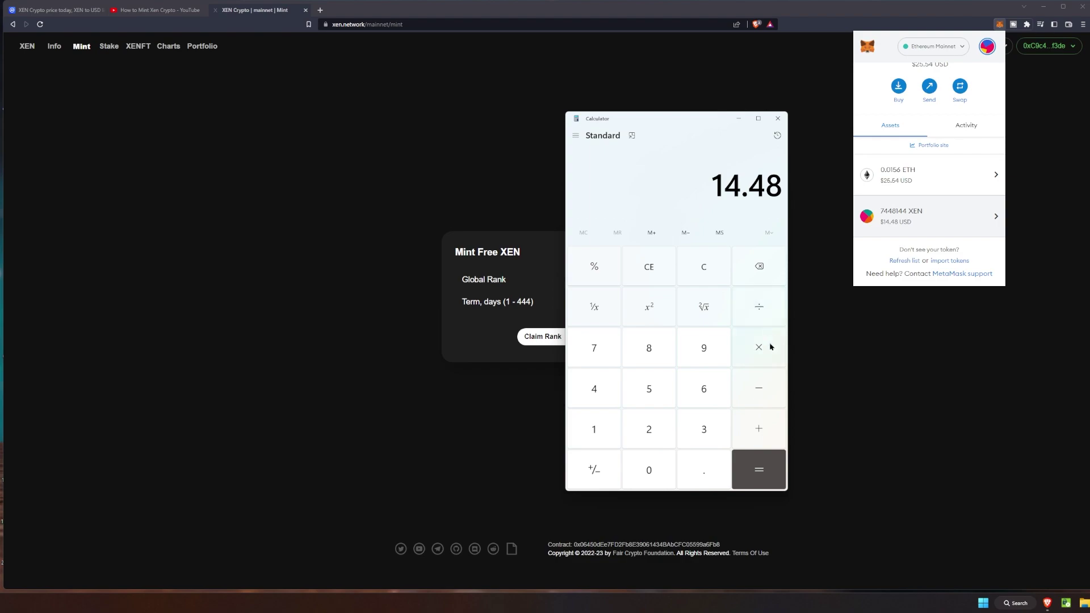
pyautogui.click(750, 389)
pyautogui.click(704, 389)
pyautogui.click(680, 470)
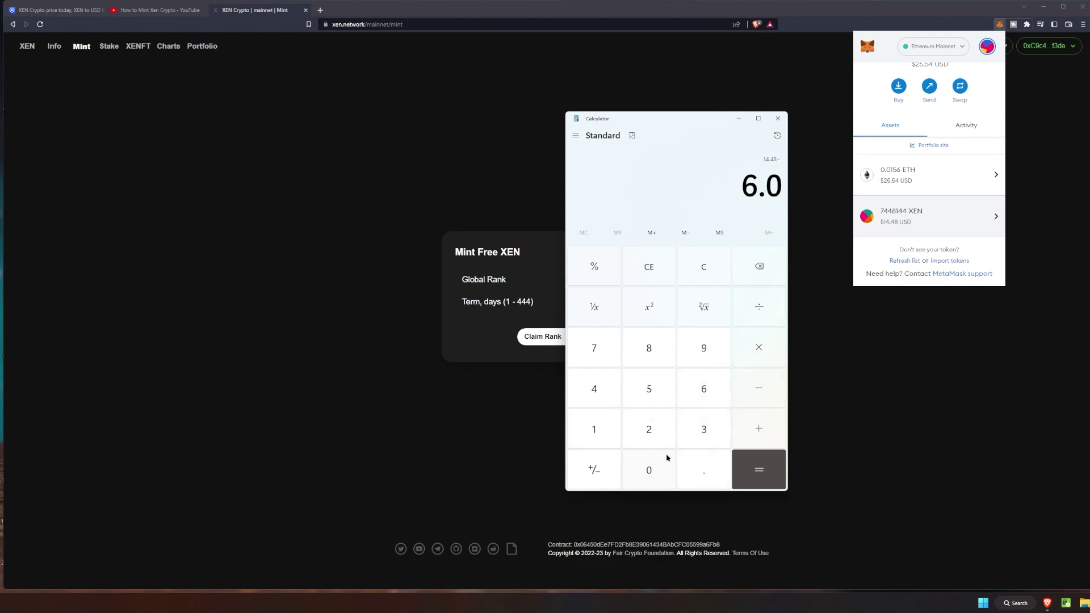
pyautogui.click(702, 416)
pyautogui.click(767, 474)
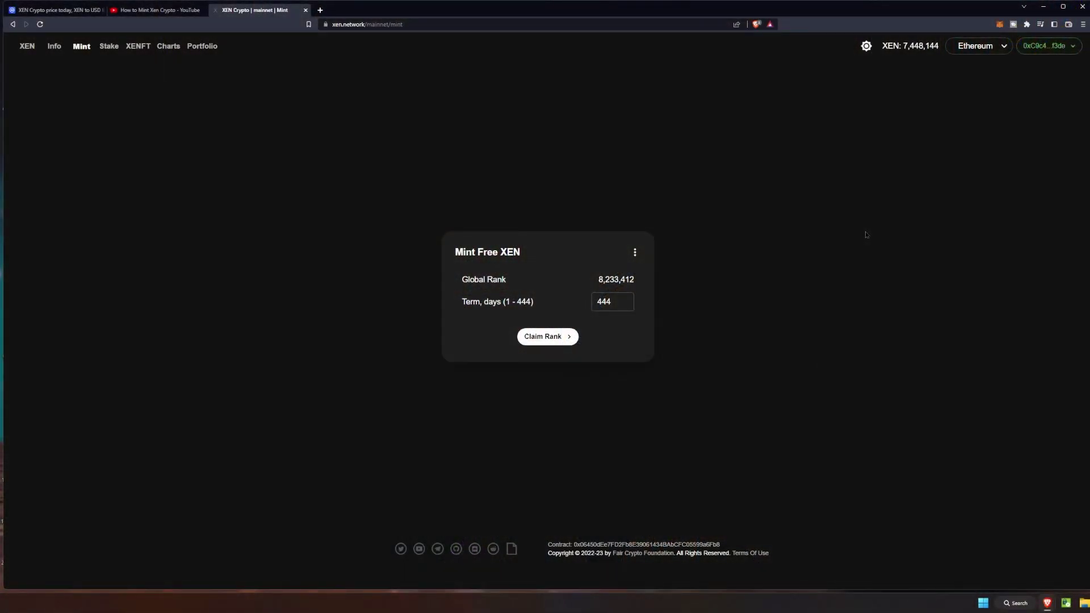
# Switch the site and wallet to the Ethereum PoW (ETHW) network.
pyautogui.click(982, 47)
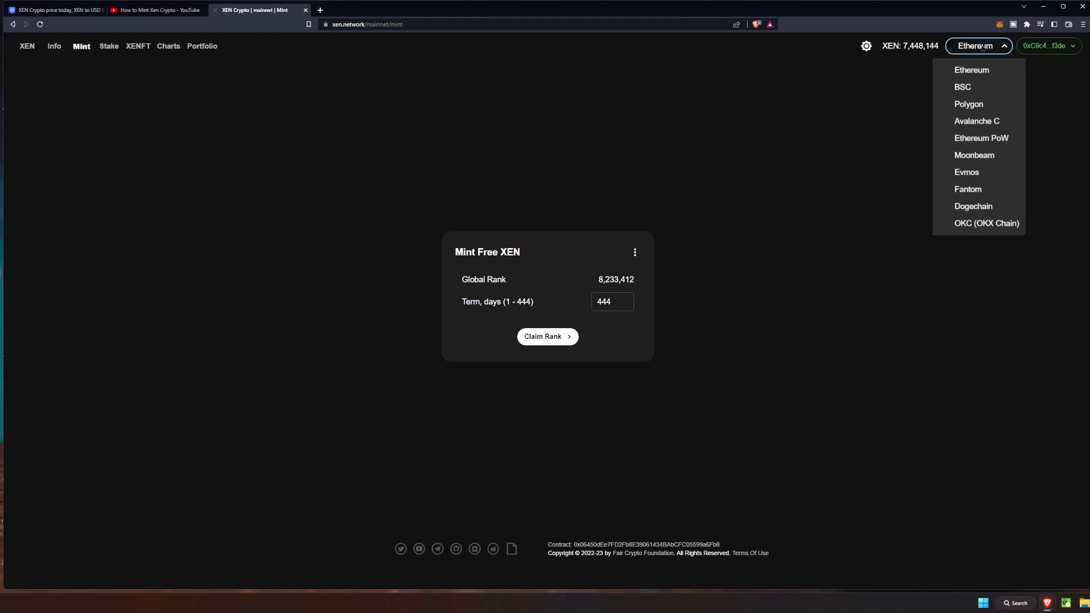
pyautogui.click(974, 139)
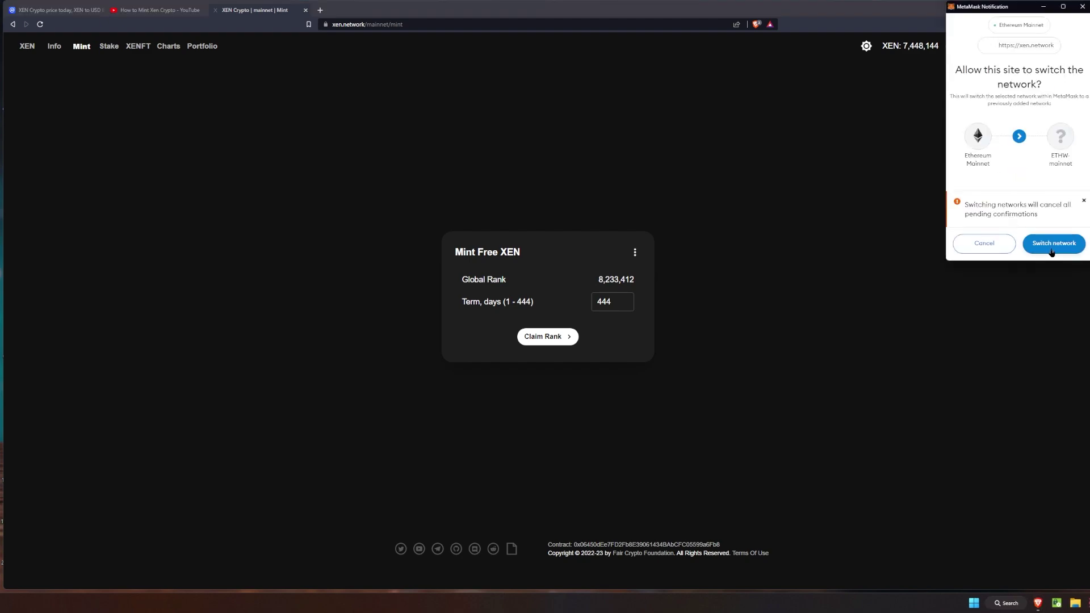
pyautogui.click(1052, 252)
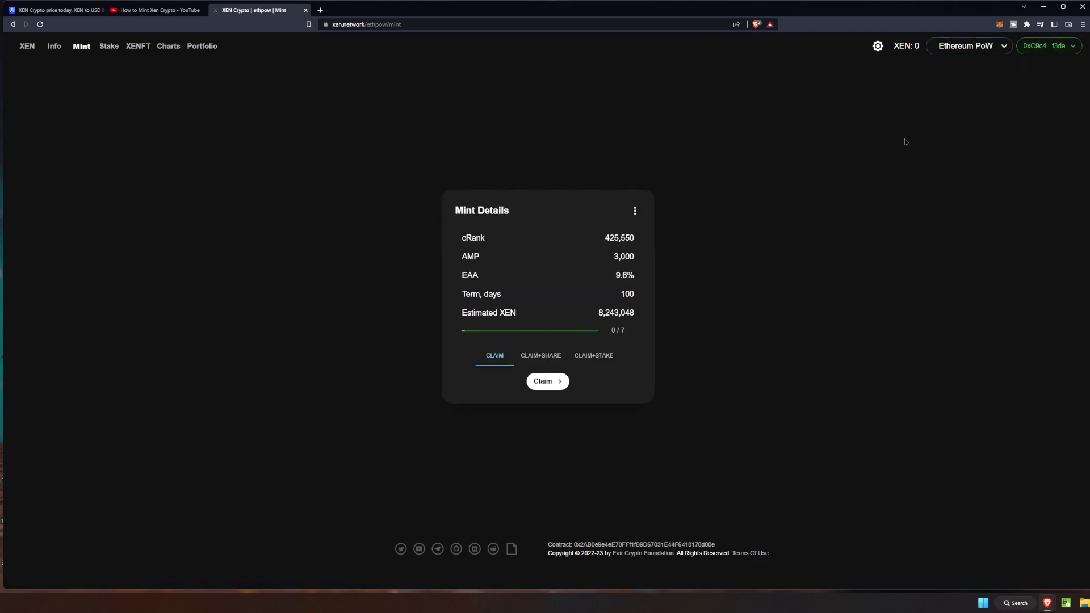
# Claim the Ethereum PoW mint and approve the 0.00015557 ETHW transaction in MetaMask.
pyautogui.click(548, 381)
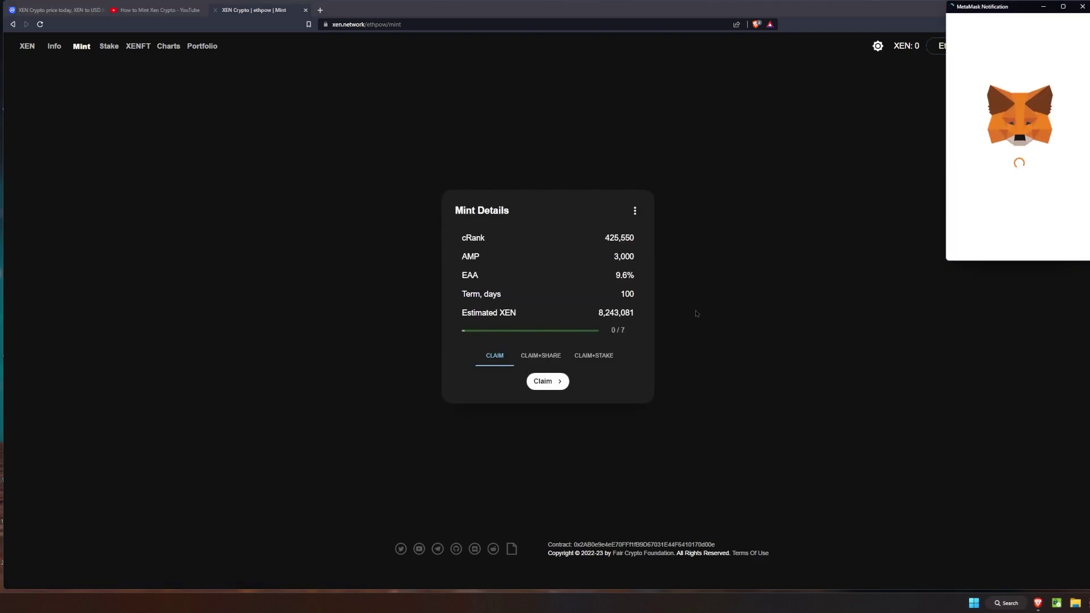
pyautogui.scroll(-3, 1039, 196)
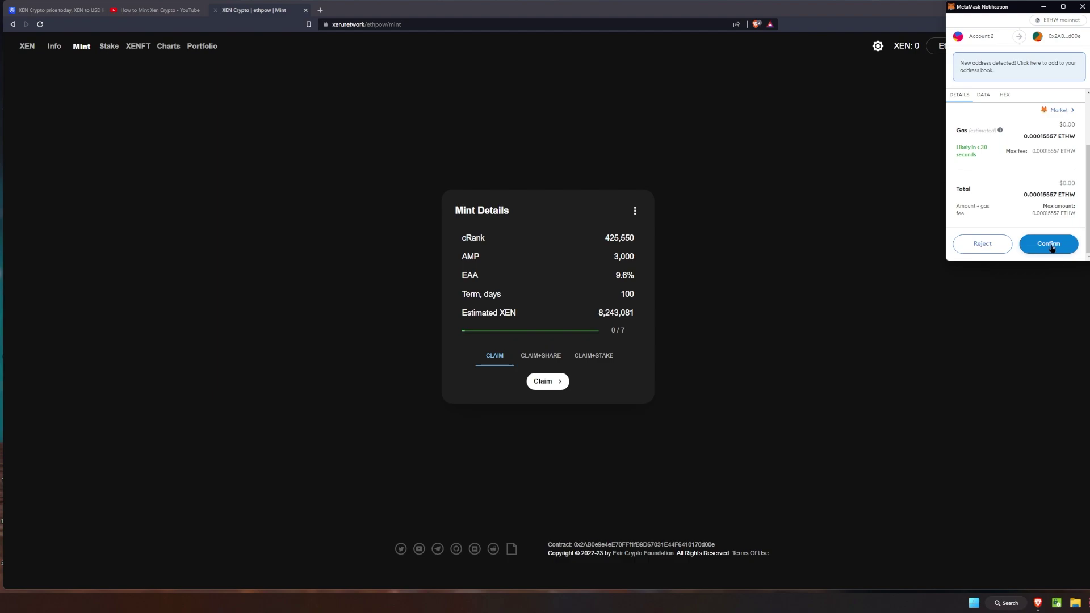
pyautogui.click(1051, 246)
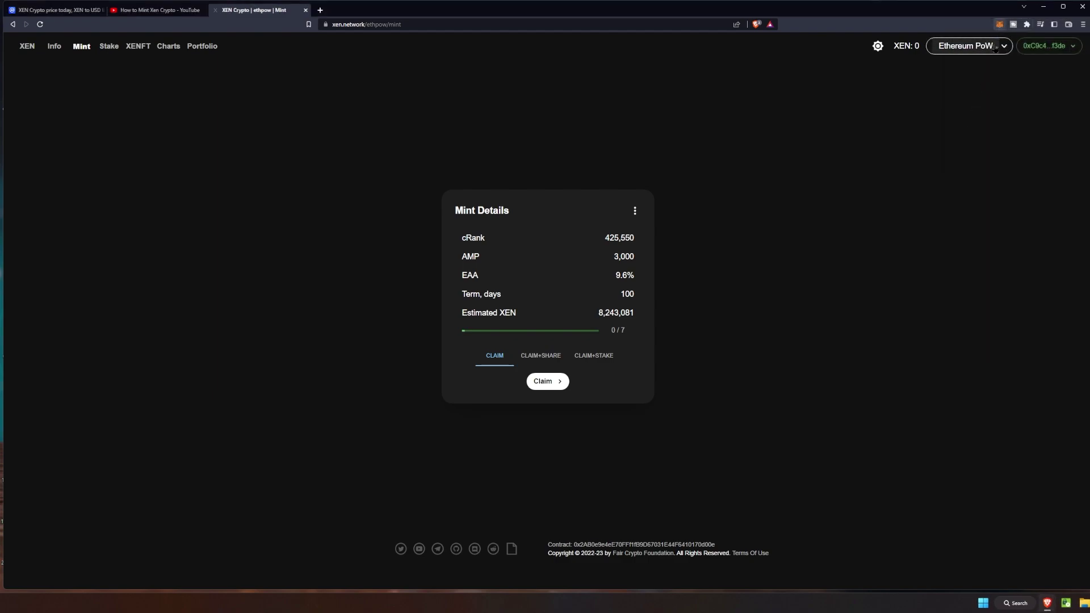
# Check the pending contract interaction in MetaMask, then view the wallet's token balances.
pyautogui.hotkey('alt', 'shift', 'm')
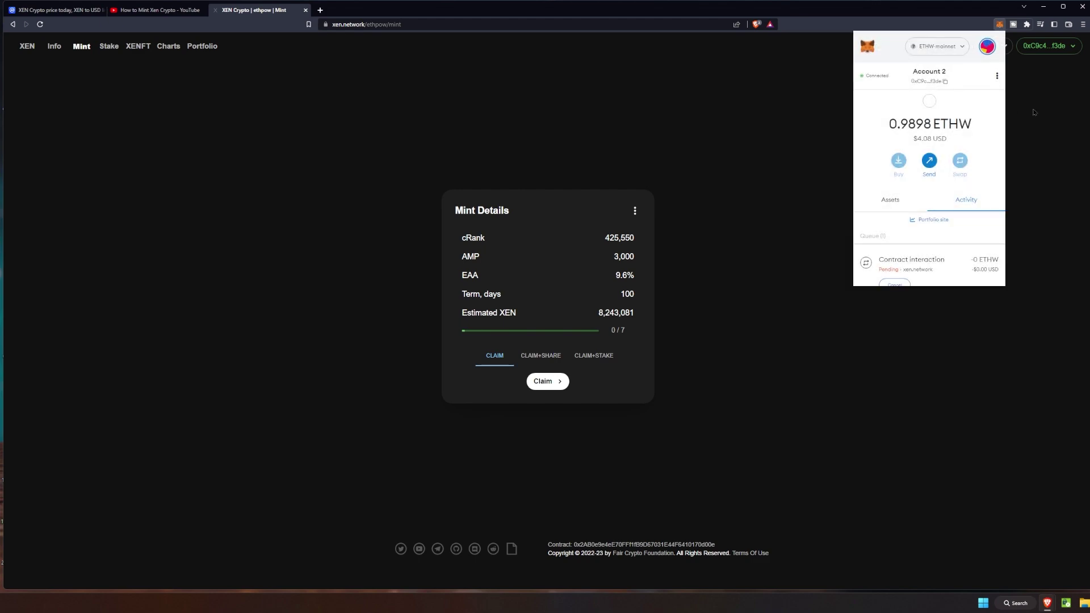
pyautogui.scroll(-2, 977, 165)
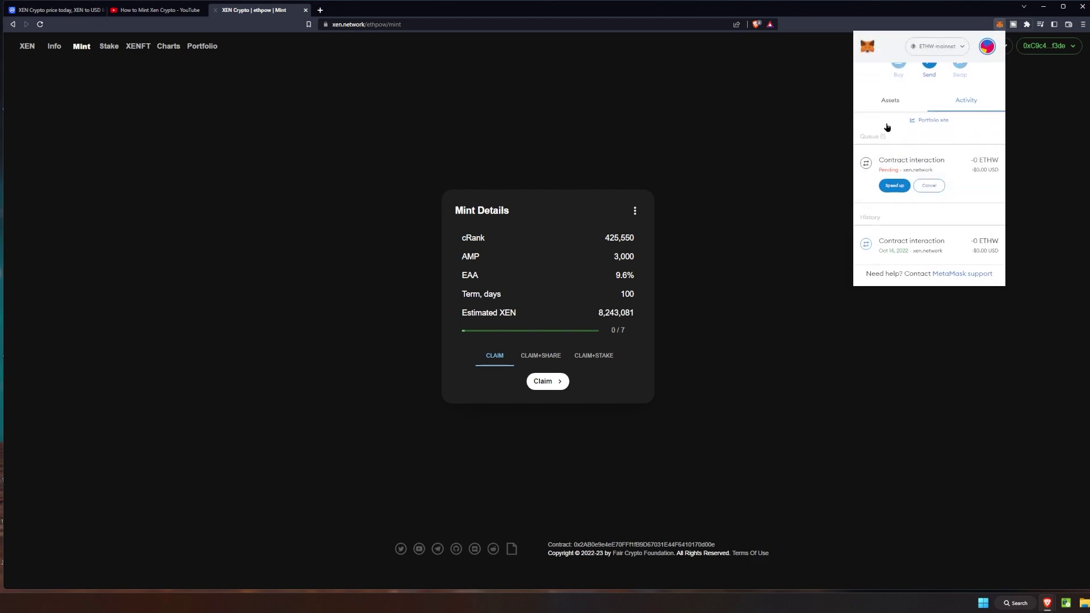
pyautogui.click(890, 102)
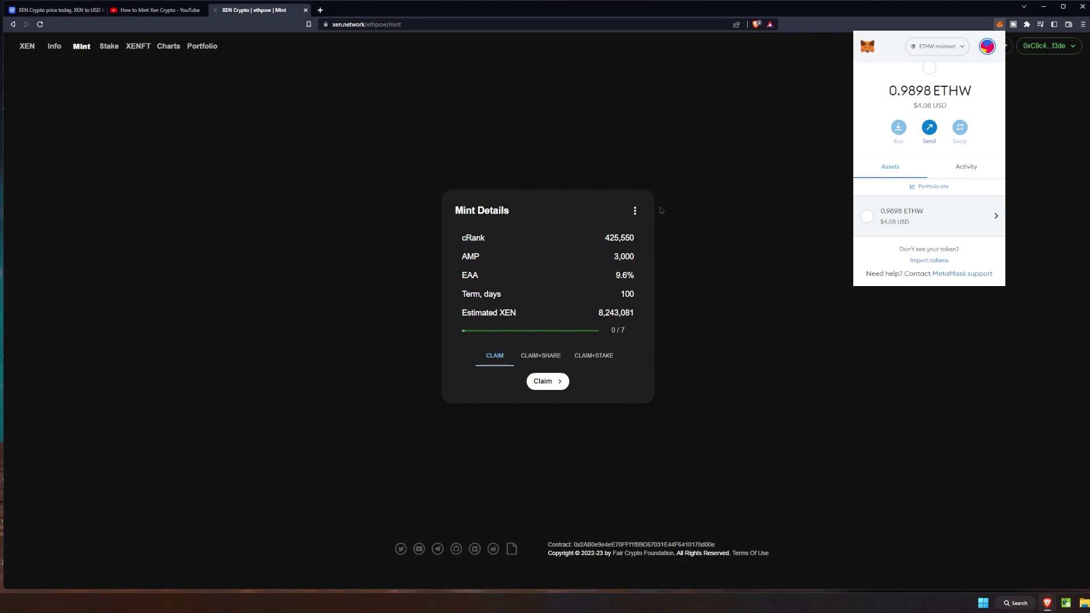
# Add the XEN token to the wallet from the mint card's options menu.
pyautogui.click(634, 211)
pyautogui.click(594, 252)
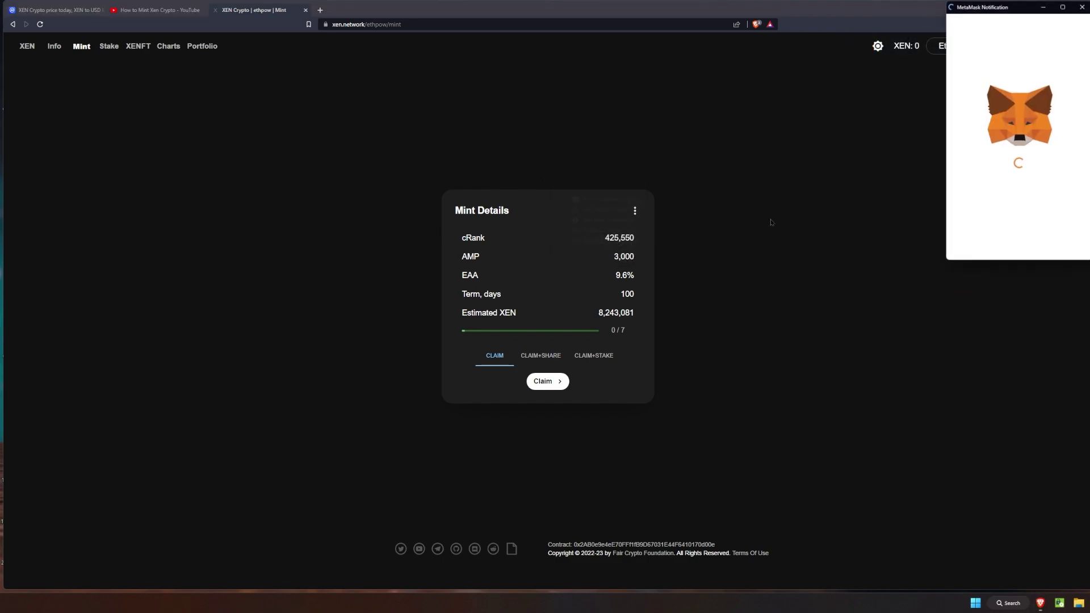
pyautogui.click(1055, 241)
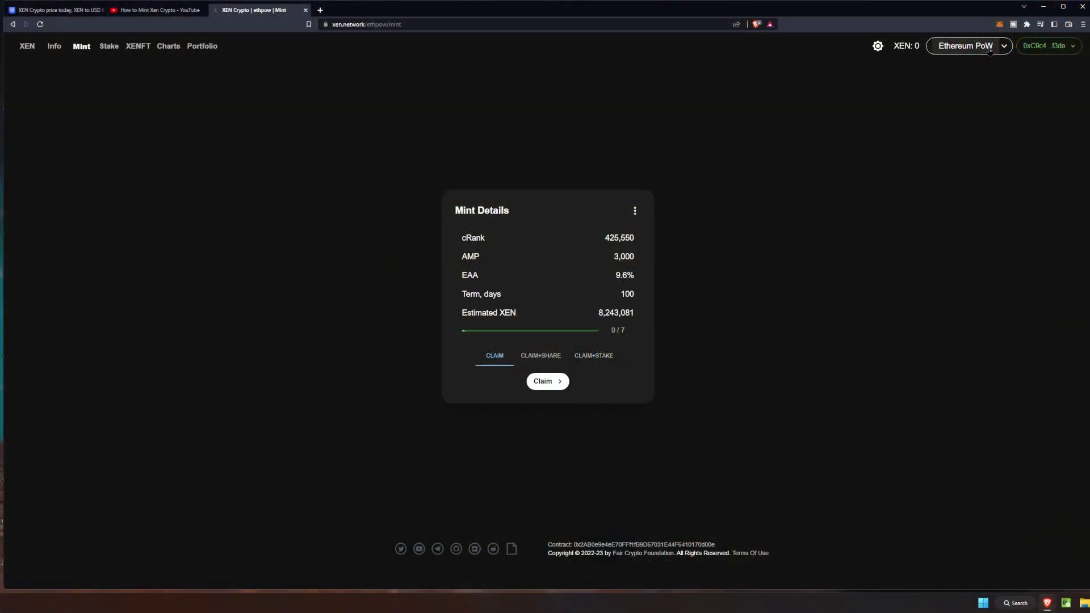
# Switch the site to Polygon, then to BSC, approving each network switch in MetaMask.
pyautogui.click(991, 50)
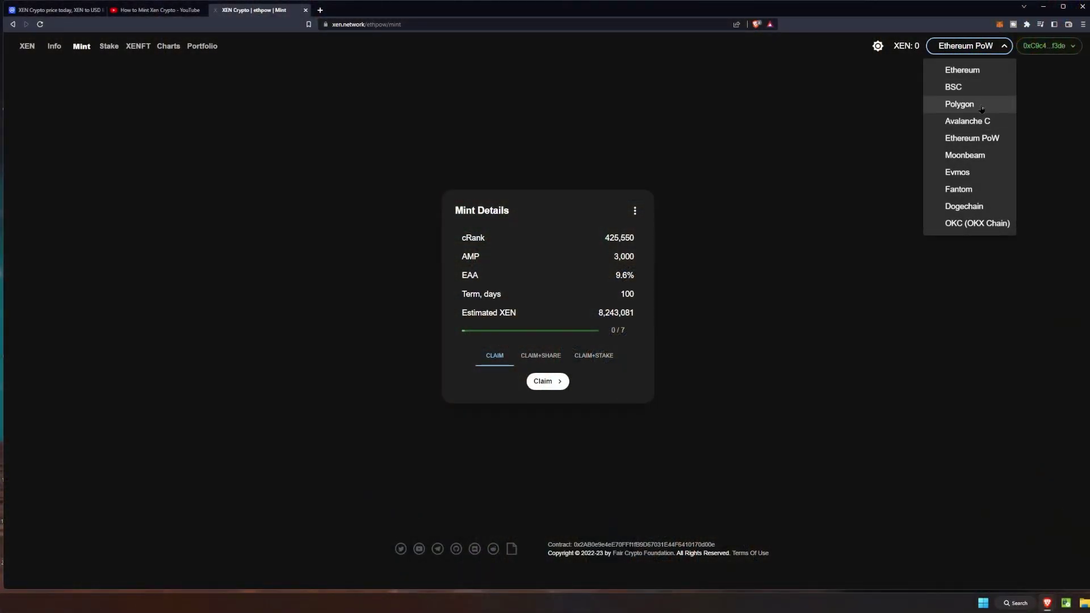
pyautogui.click(971, 105)
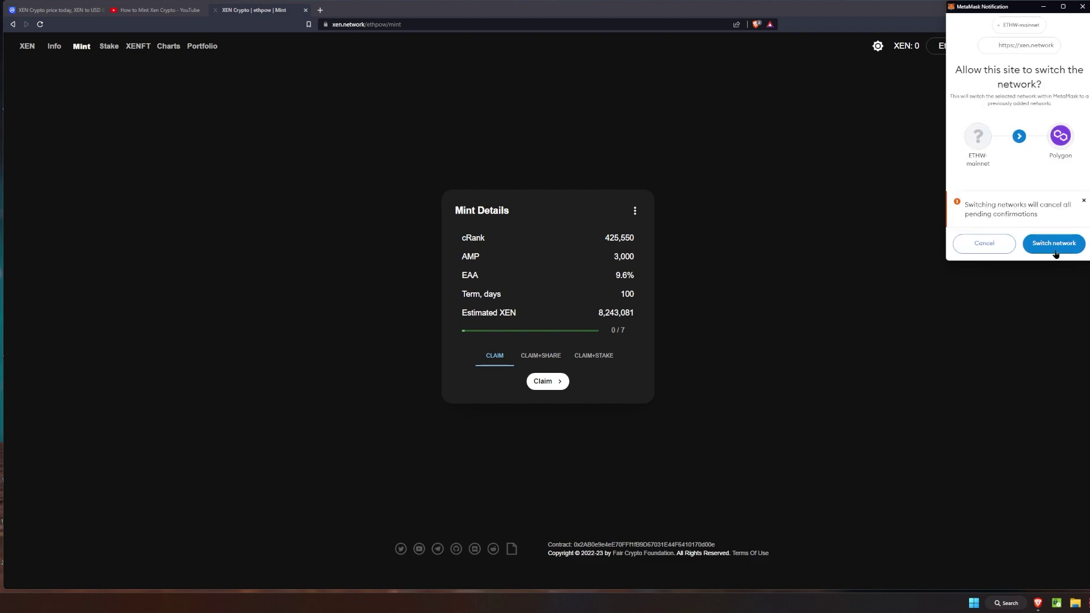
pyautogui.click(1055, 244)
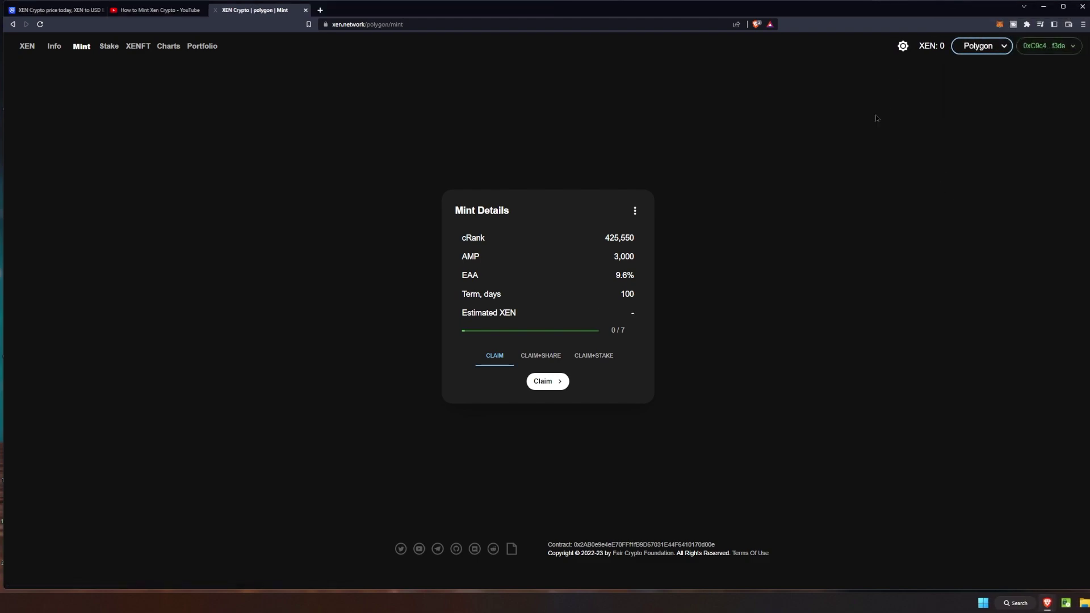
pyautogui.click(987, 49)
pyautogui.click(978, 88)
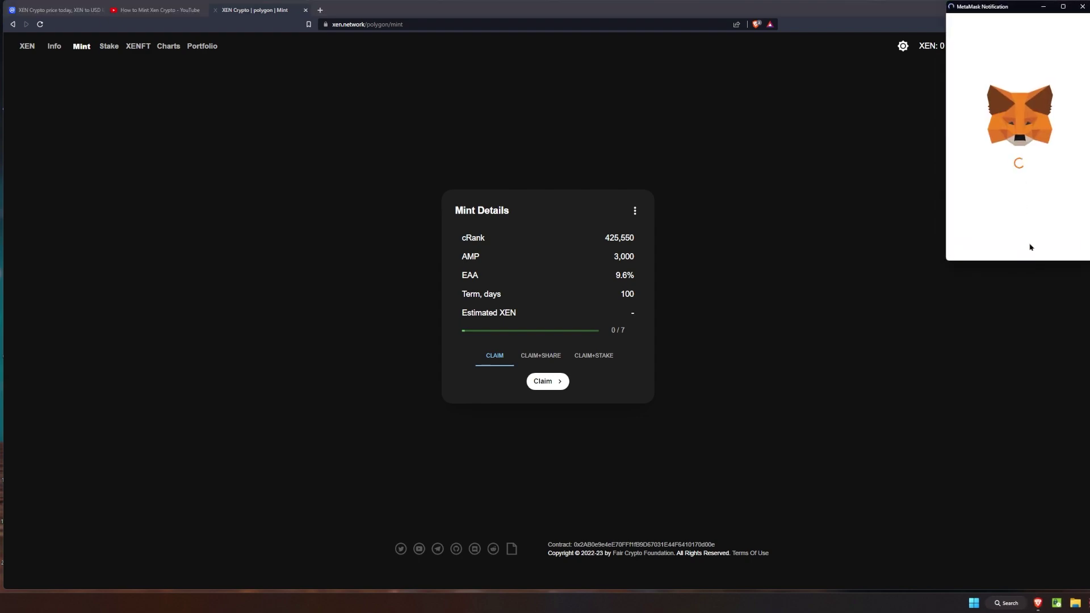
pyautogui.click(1048, 248)
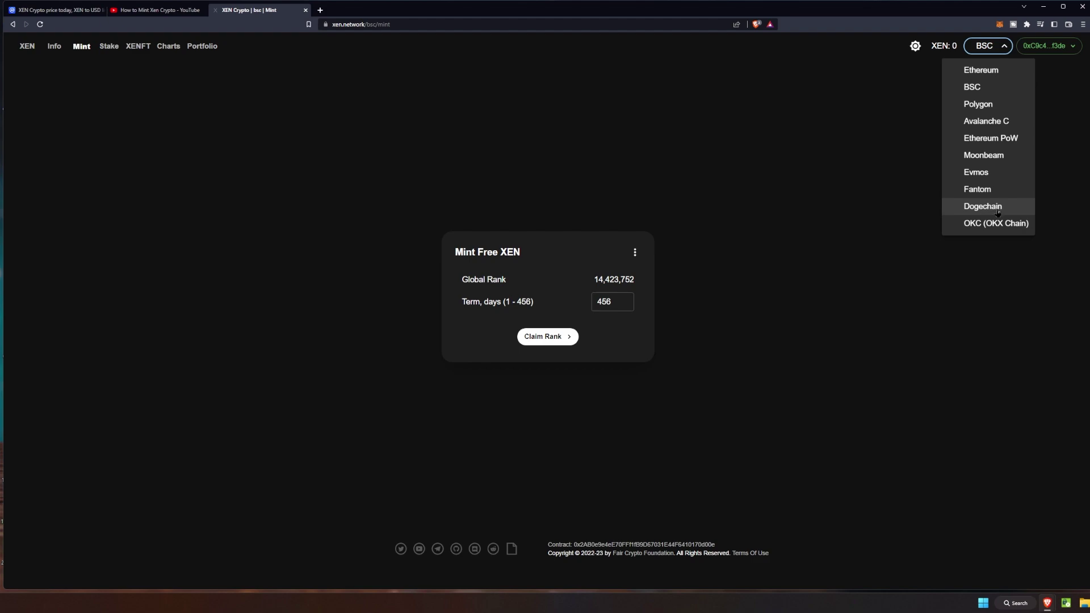
# Return the site to Polygon with wallet approval, then select Ethereum PoW.
pyautogui.click(983, 106)
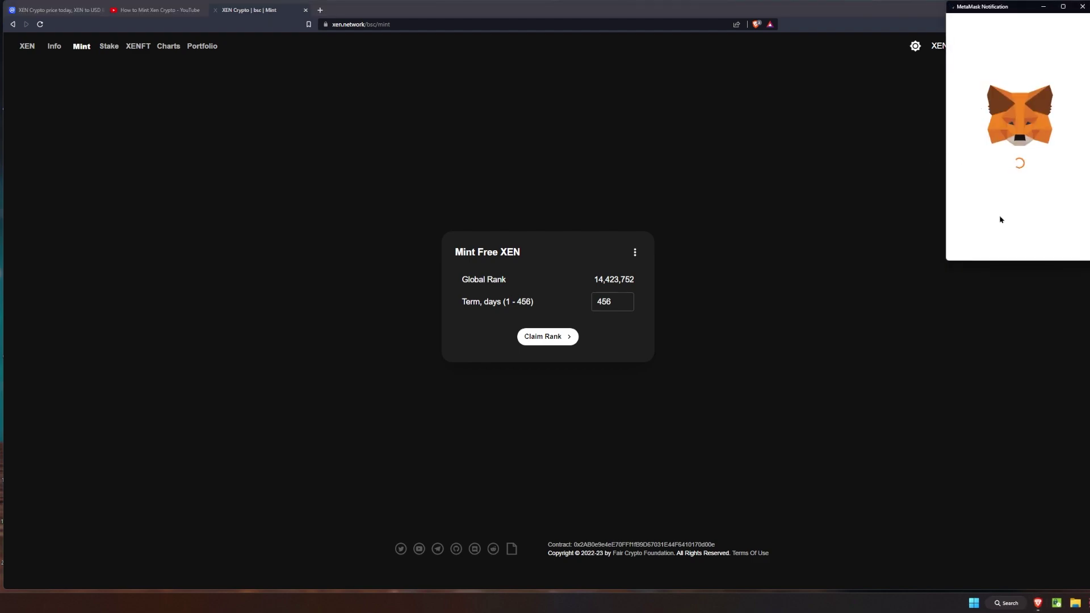
pyautogui.click(1039, 242)
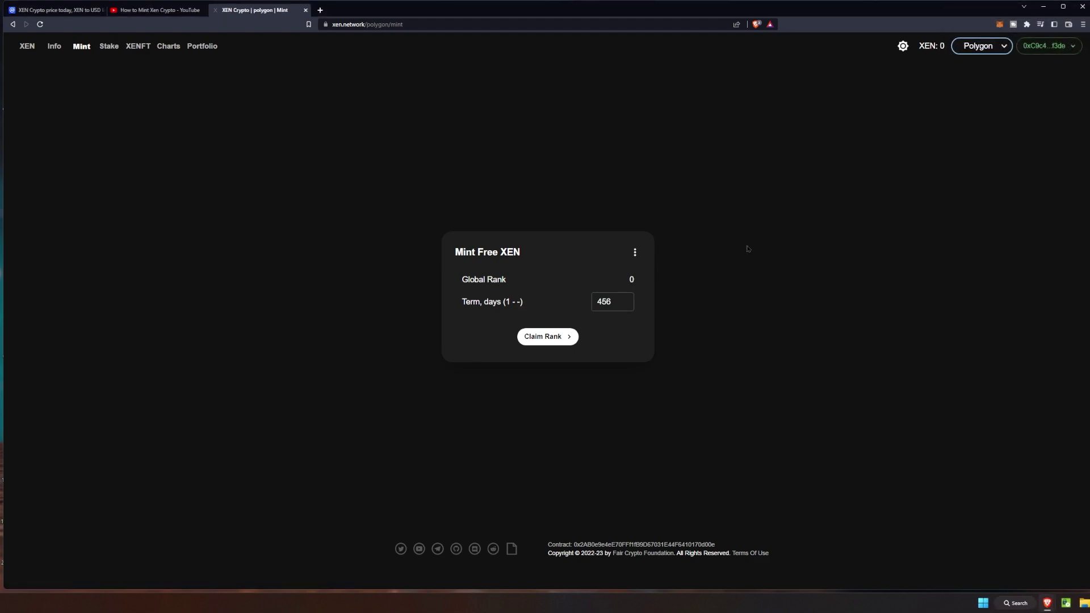
pyautogui.click(982, 46)
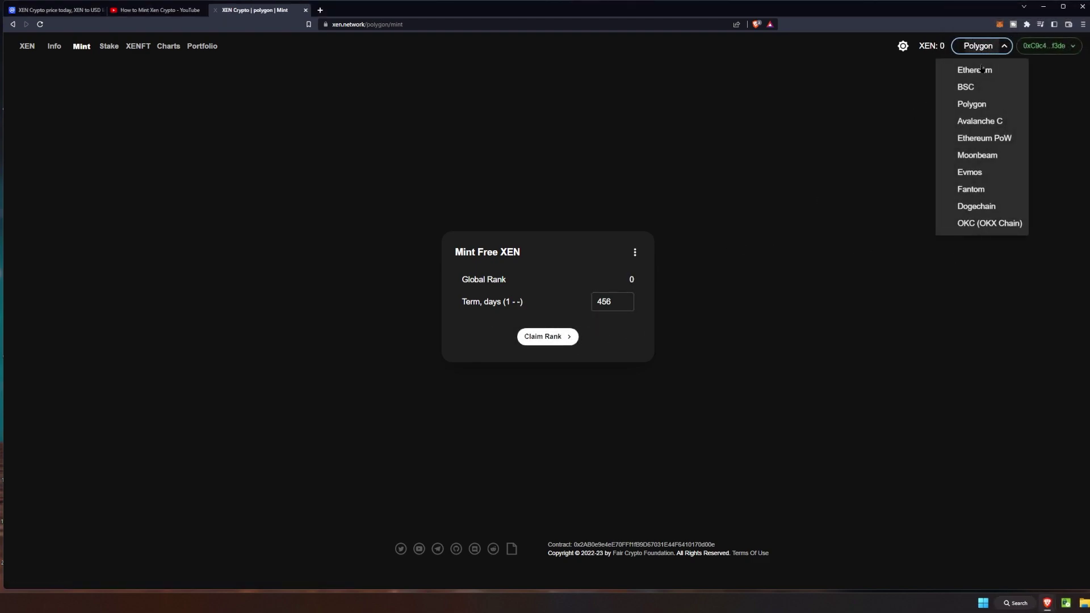
pyautogui.click(972, 105)
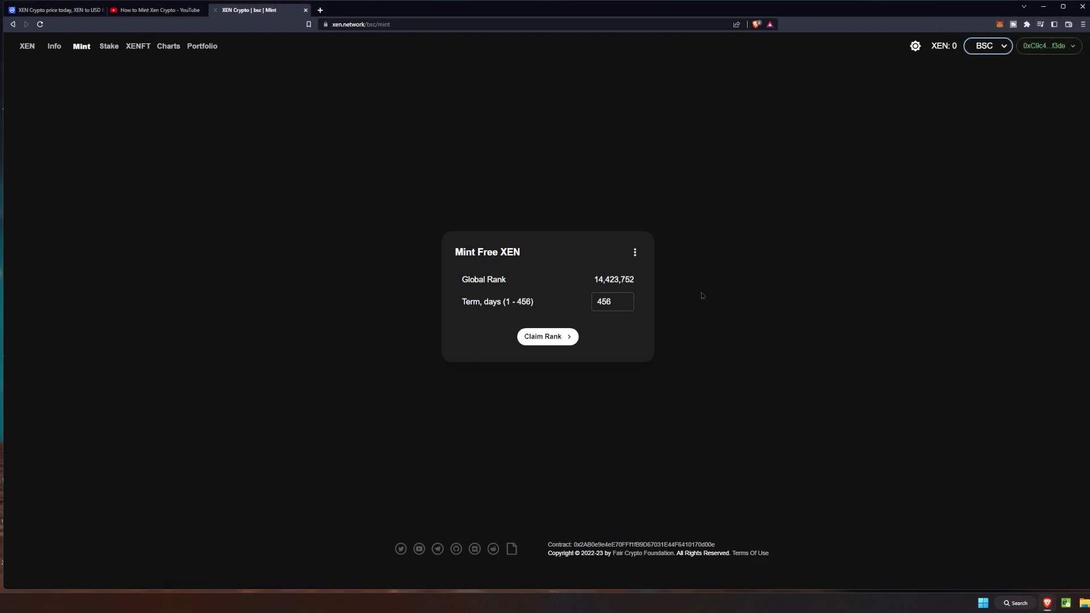
pyautogui.click(1001, 47)
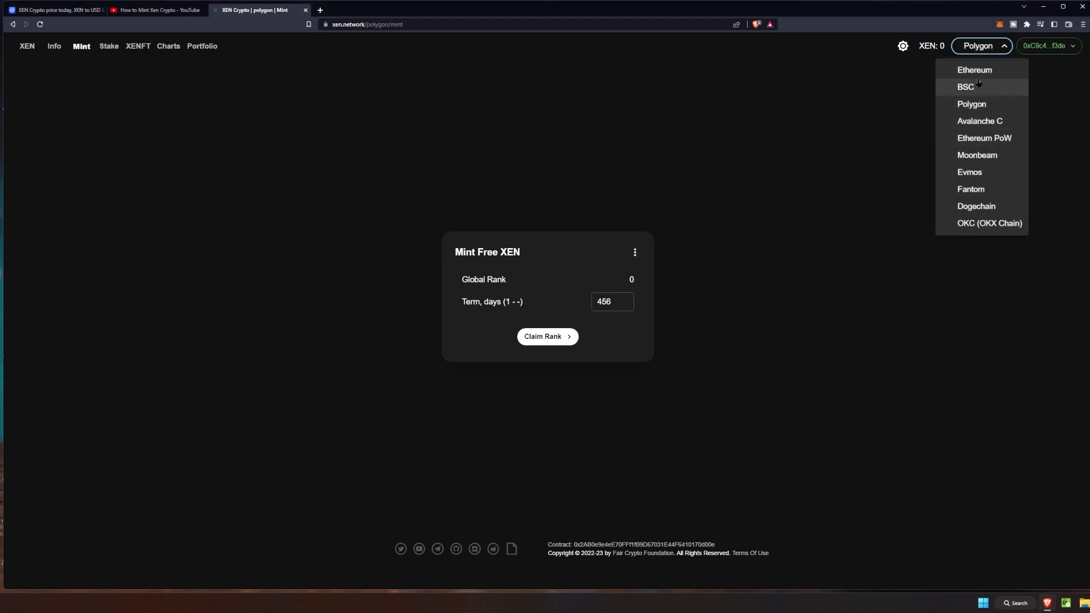
pyautogui.click(983, 141)
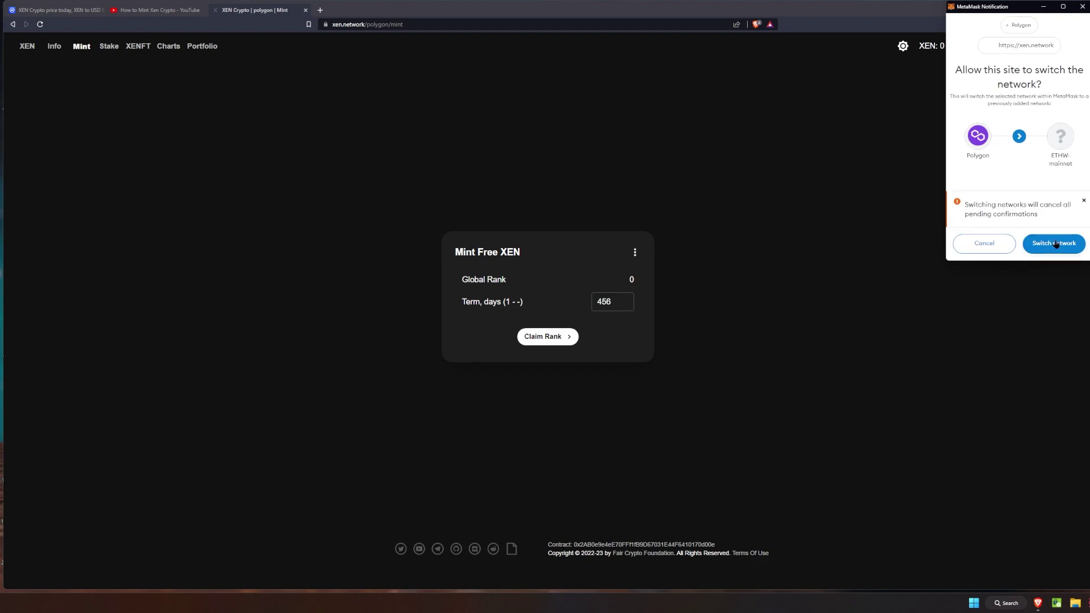
# Approve the switch to ETHW mainnet and confirm the 8,243,091 XEN balance in MetaMask.
pyautogui.click(1053, 243)
pyautogui.click(999, 24)
pyautogui.scroll(-1, 921, 199)
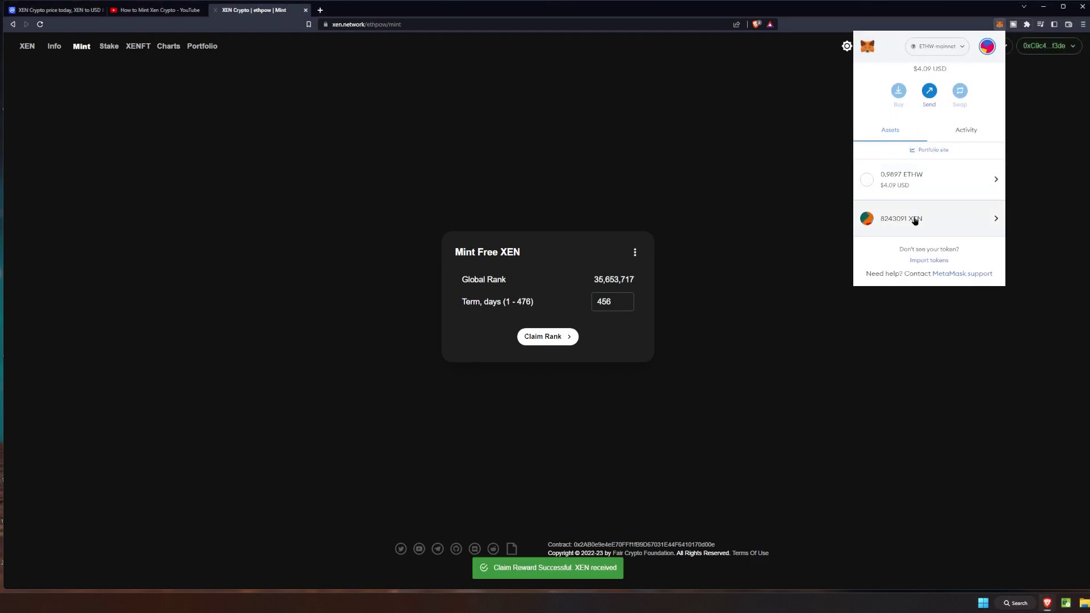
pyautogui.click(809, 216)
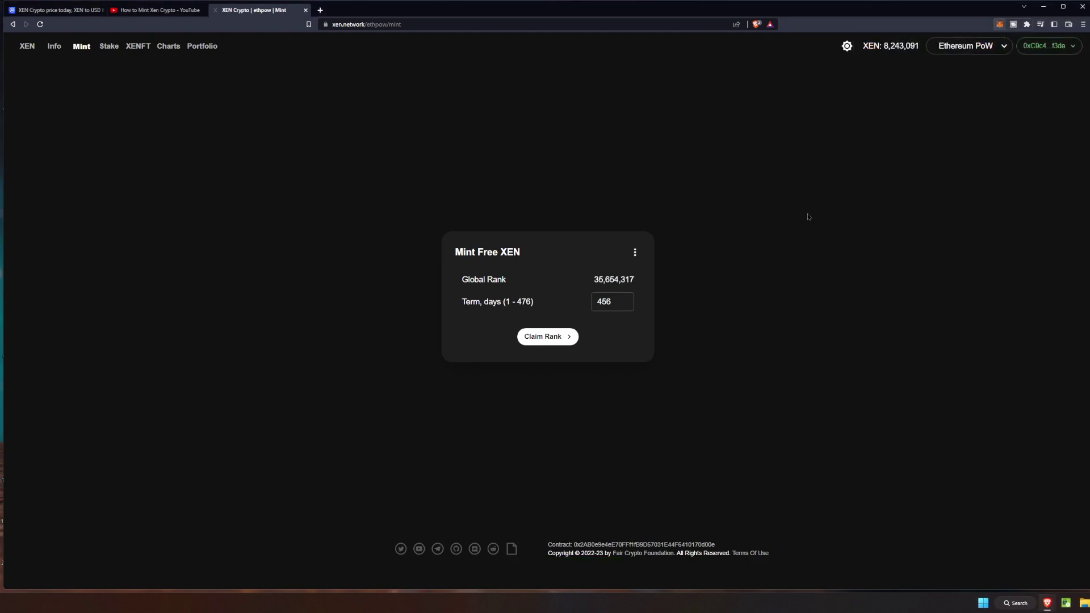